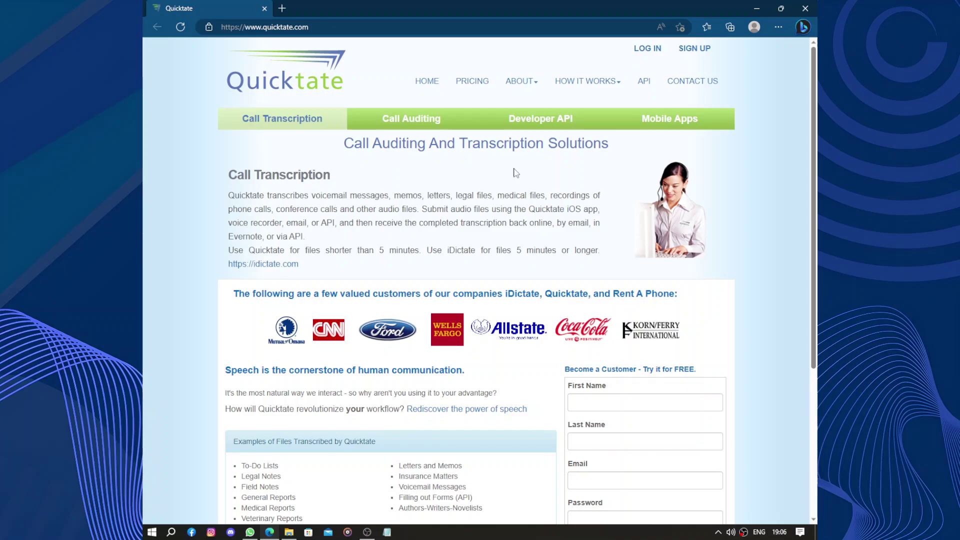
scroll(563, 148, "down", 2)
scroll(563, 149, "down", 1)
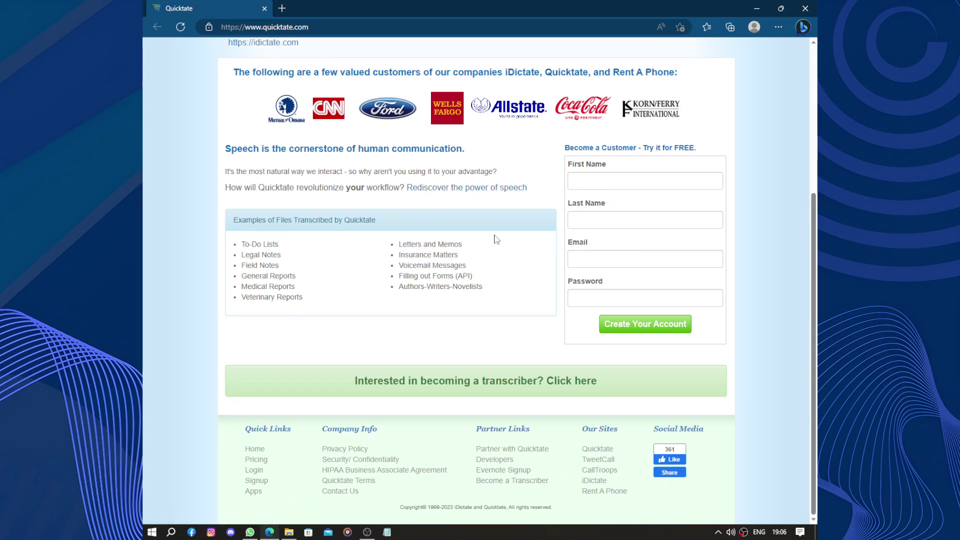
scroll(494, 239, "up", 2)
scroll(495, 239, "up", 2)
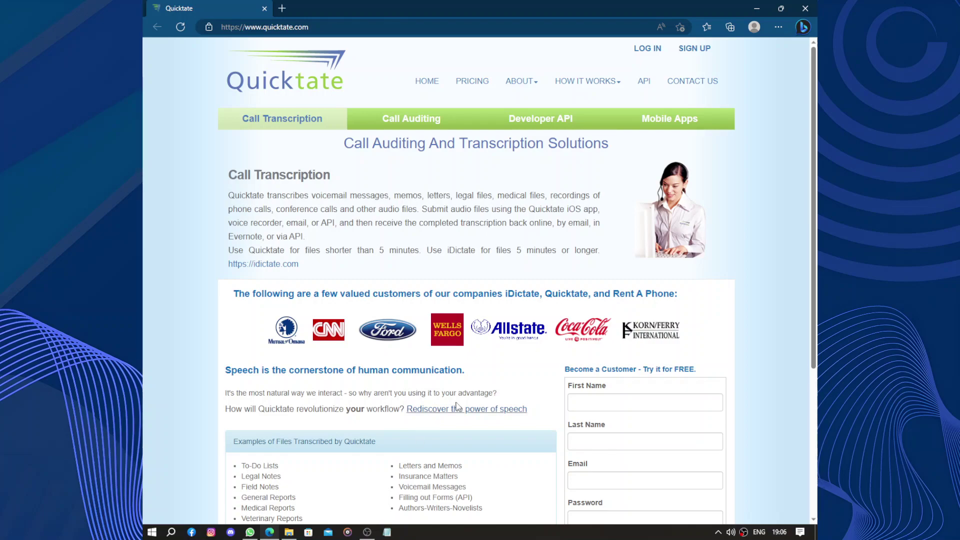
scroll(612, 398, "down", 3)
scroll(613, 403, "up", 3)
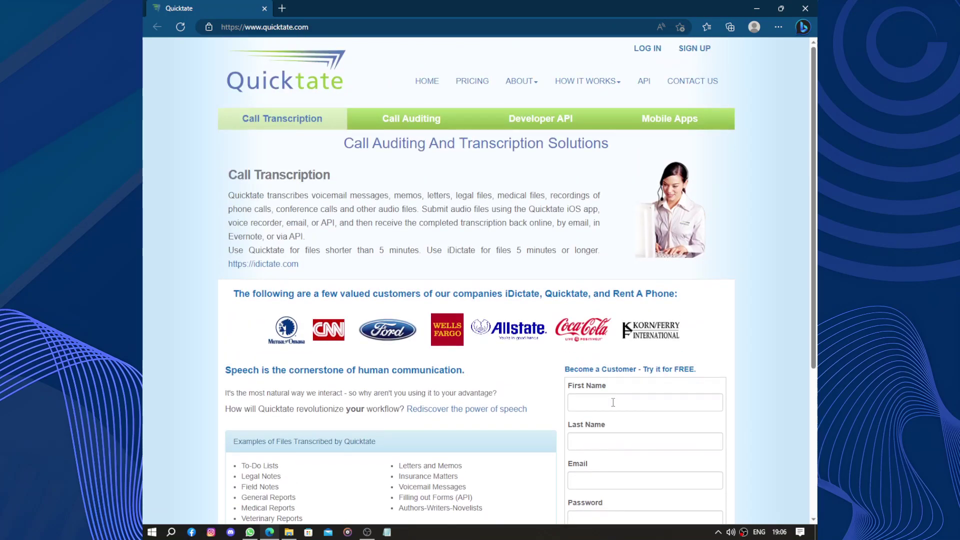
scroll(613, 403, "down", 3)
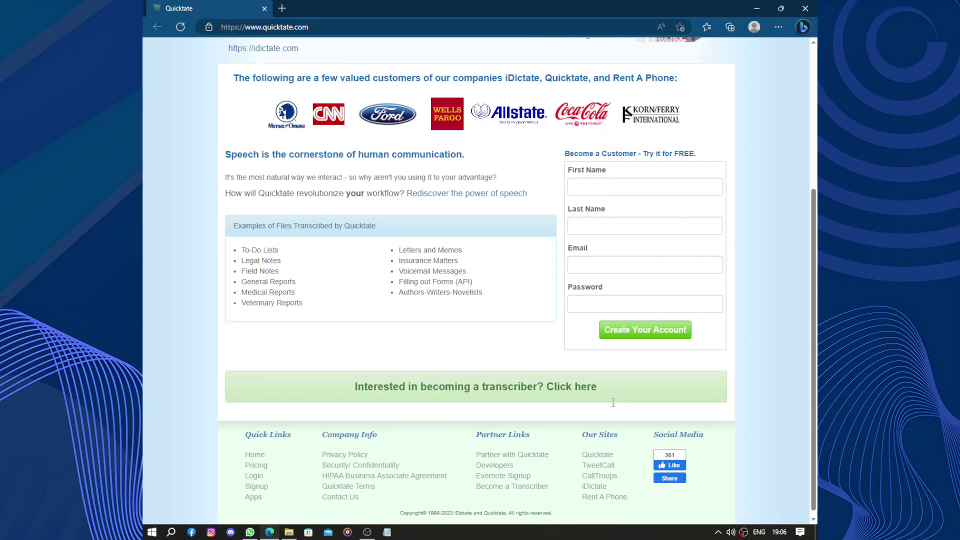
scroll(613, 405, "up", 3)
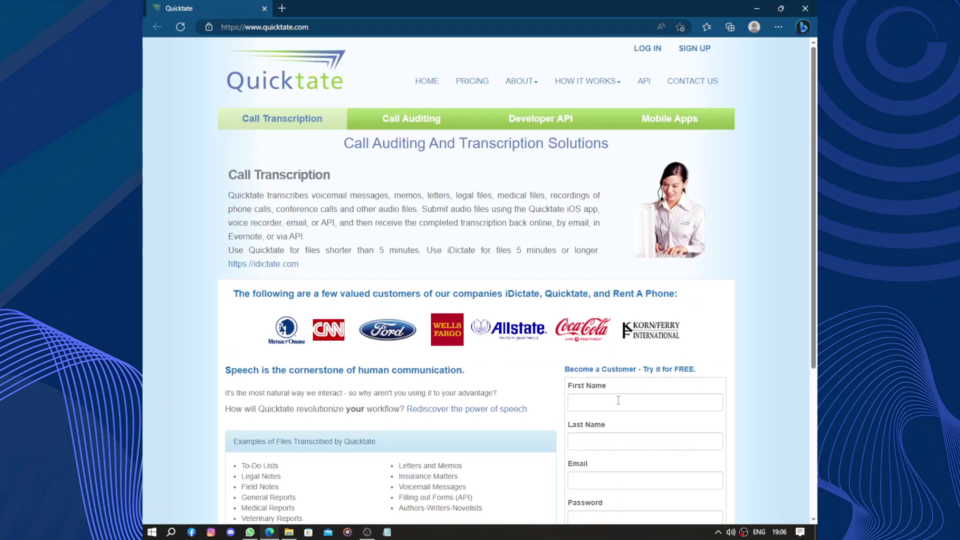
scroll(618, 401, "down", 3)
scroll(618, 400, "up", 3)
scroll(618, 400, "down", 2)
scroll(617, 398, "up", 2)
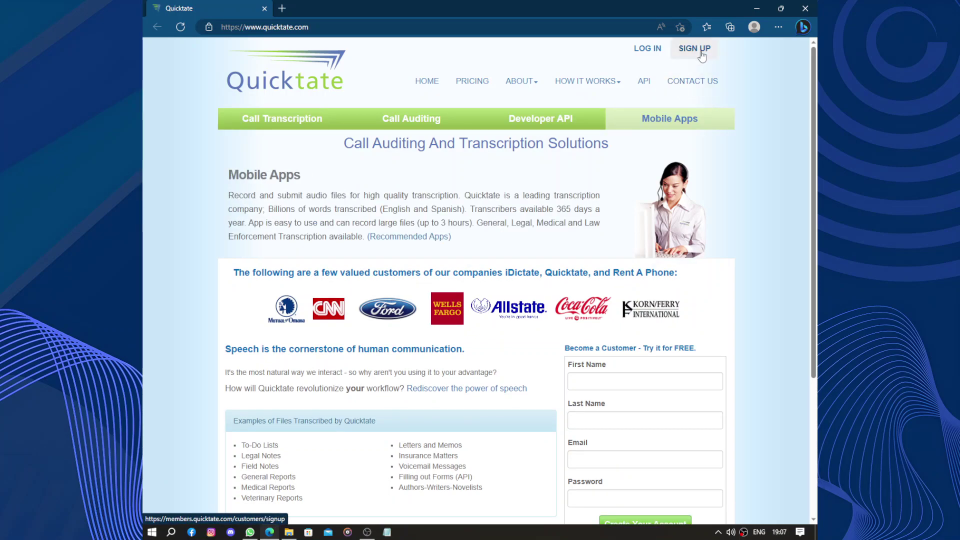
Sign up as a Quicktate transcriber with autofilled name and email and a new password
left_click(701, 50)
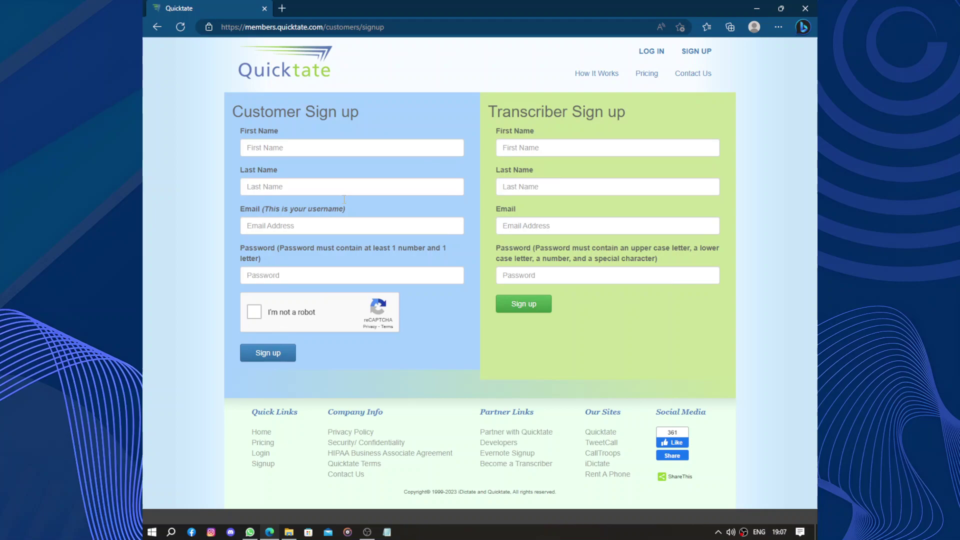
left_click(575, 147)
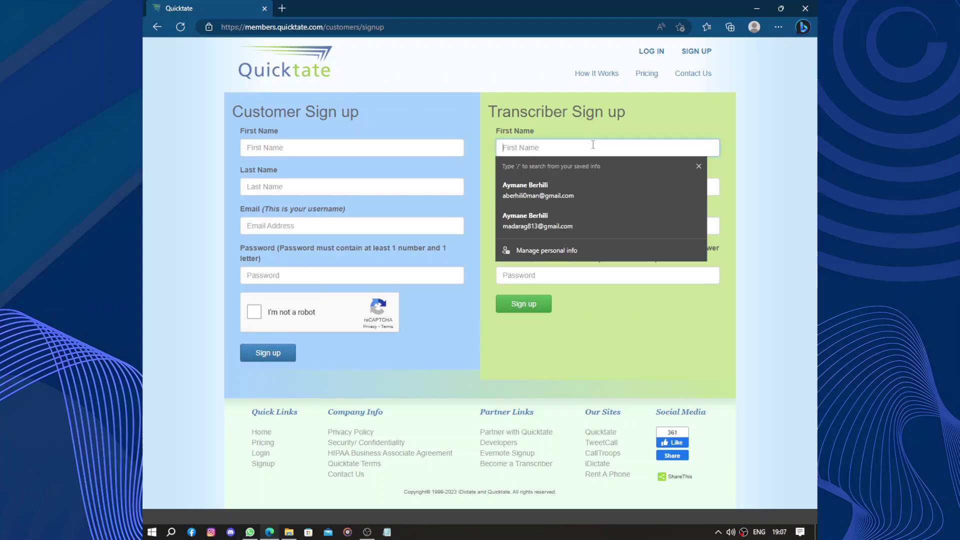
left_click(589, 186)
left_click(547, 274)
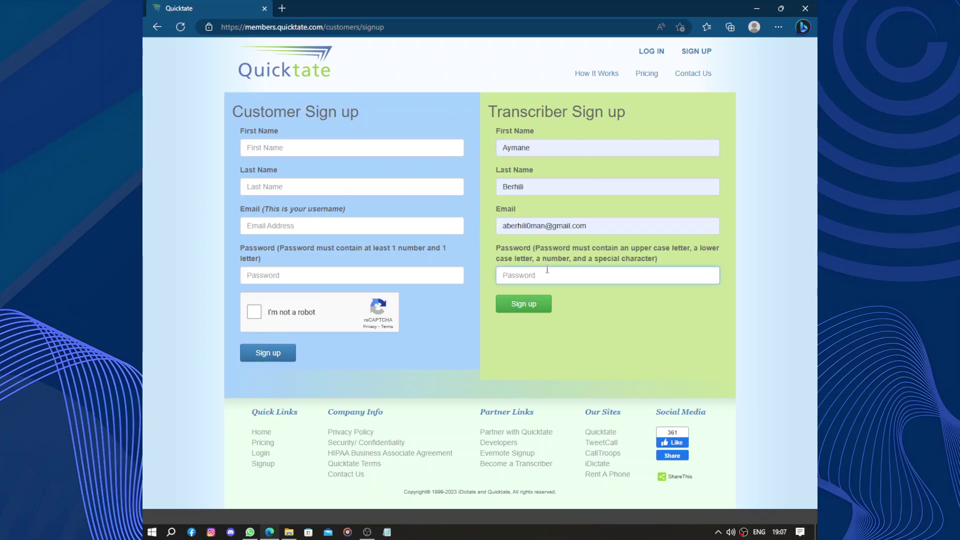
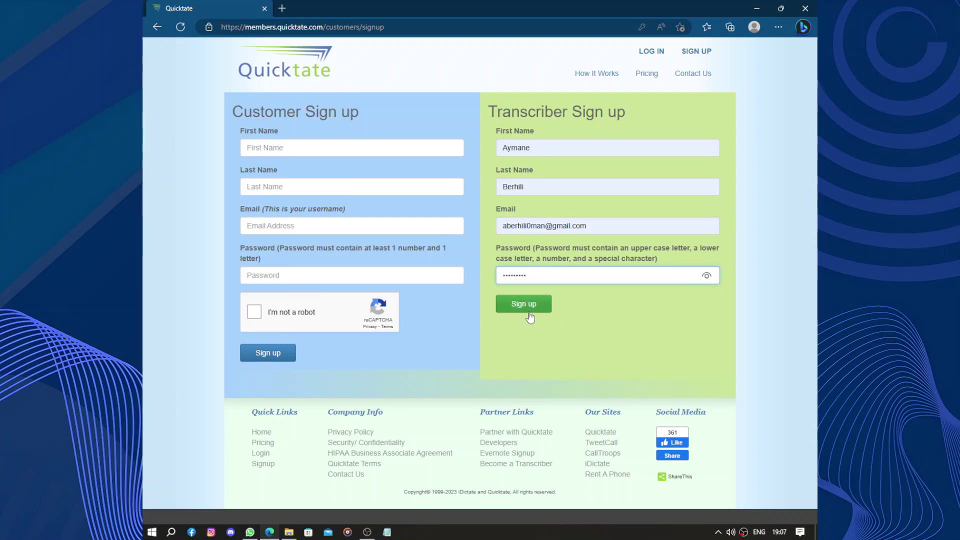
left_click(529, 311)
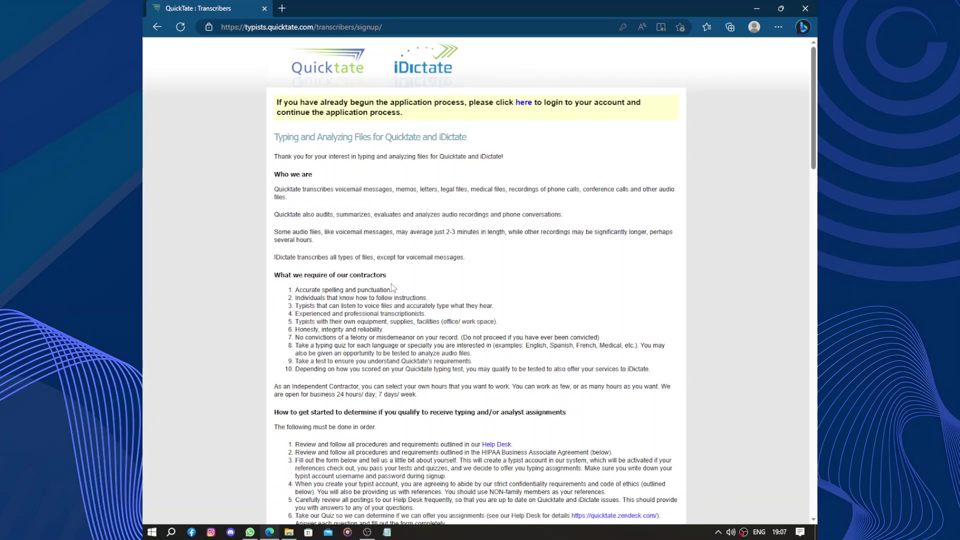
scroll(391, 285, "down", 3)
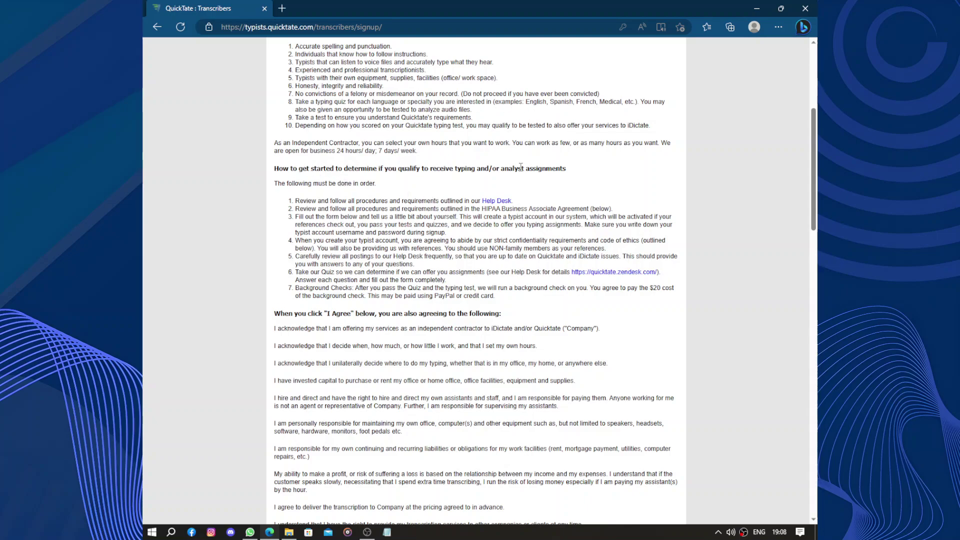
scroll(463, 178, "down", 3)
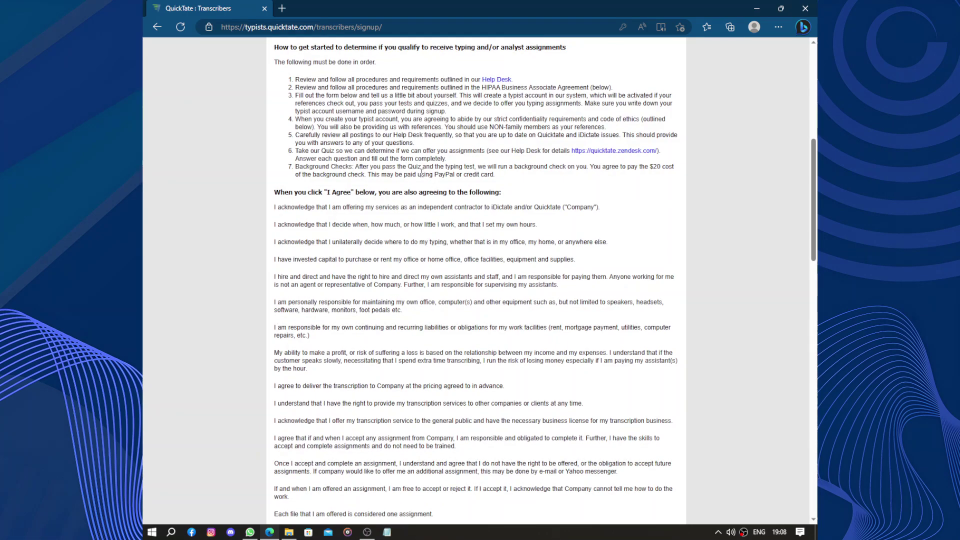
scroll(423, 172, "down", 15)
scroll(422, 171, "up", 8)
scroll(423, 172, "down", 6)
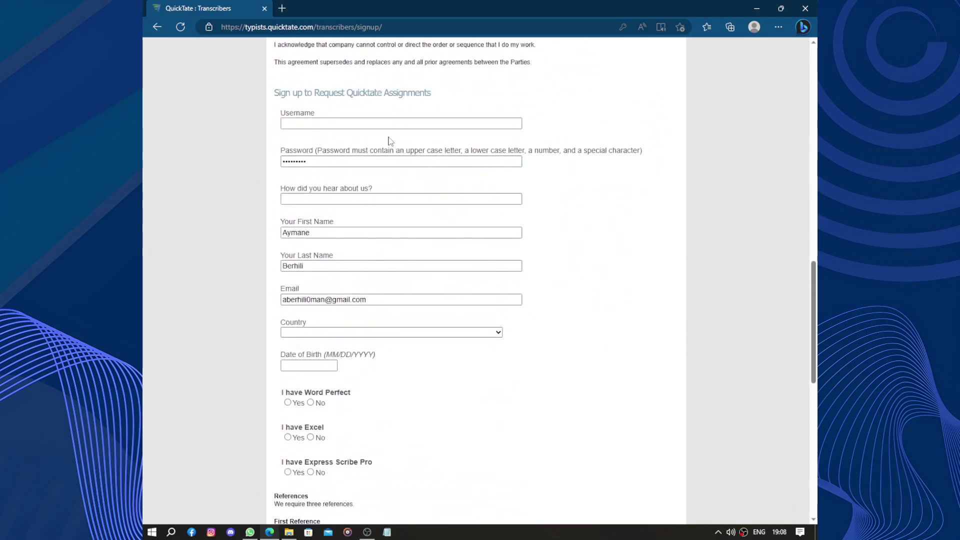
Enter username 'Madagha' and give 'a friend told me' as how you heard about Quicktate
left_click(304, 124)
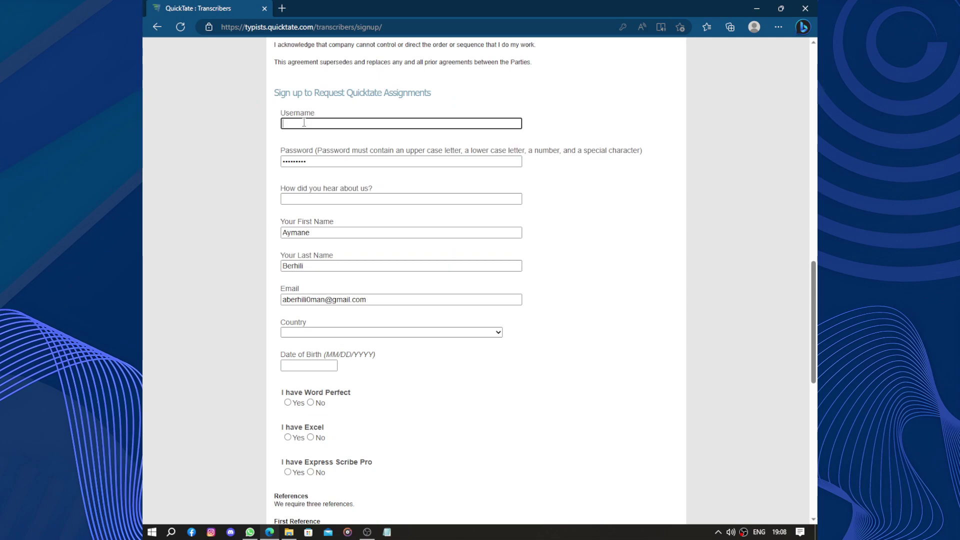
type("Madara")
type("gal")
key("BackSpace")
key("BackSpace")
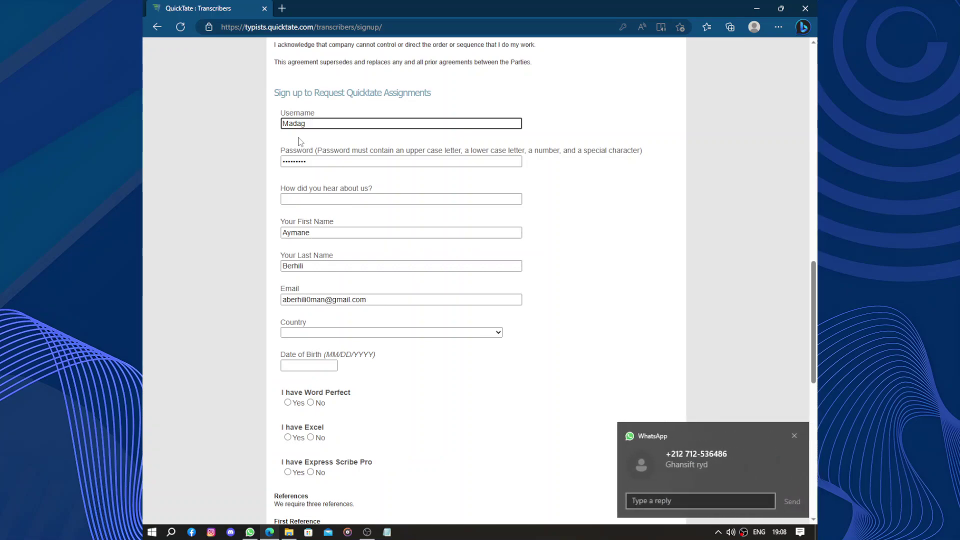
type("ha")
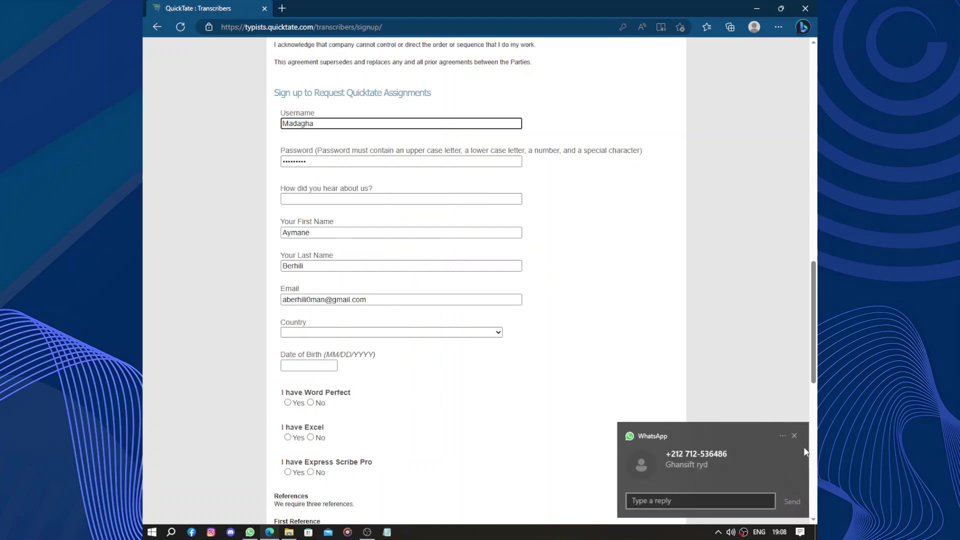
left_click(794, 436)
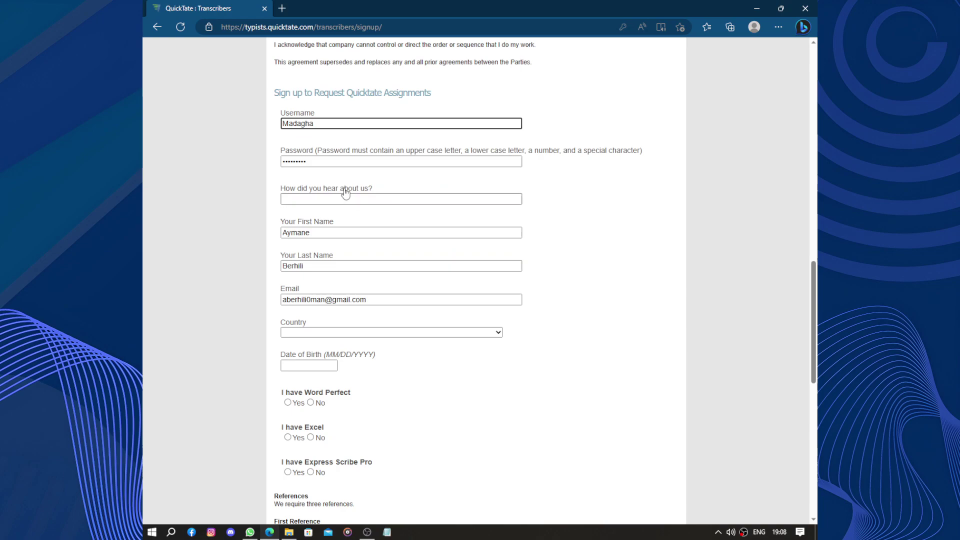
left_click(314, 199)
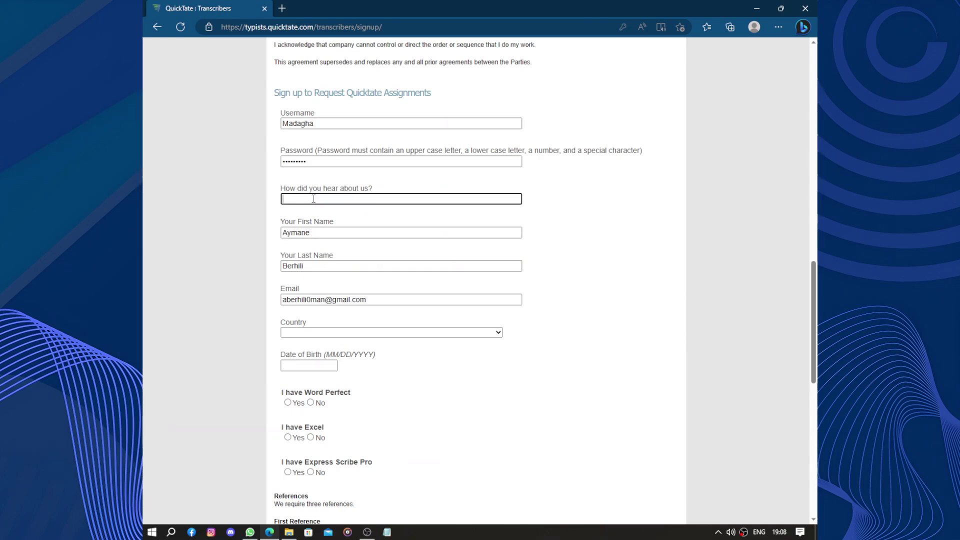
type("a fri")
type("end to")
type("l")
type("d me")
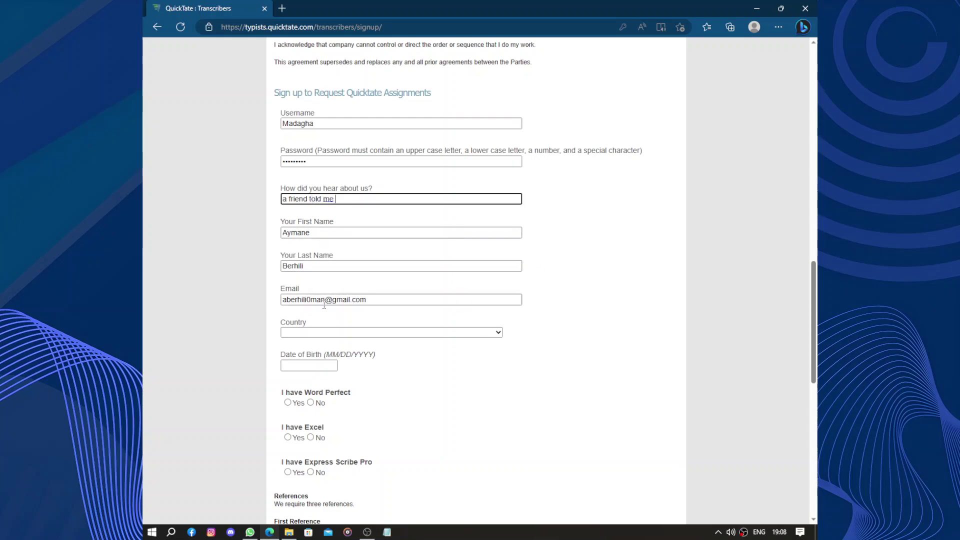
left_click(321, 331)
scroll(328, 243, "down", 4)
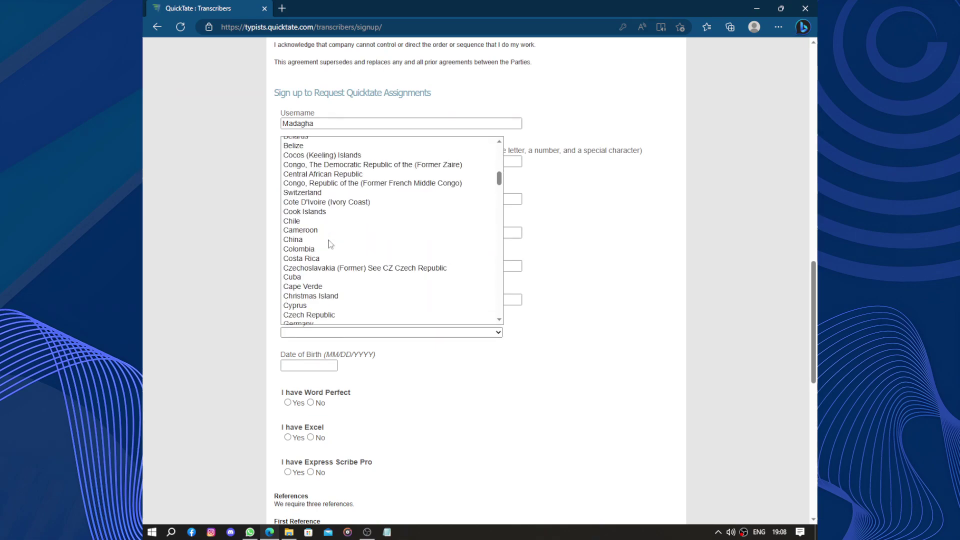
scroll(329, 242, "down", 8)
scroll(329, 242, "down", 7)
scroll(331, 241, "down", 3)
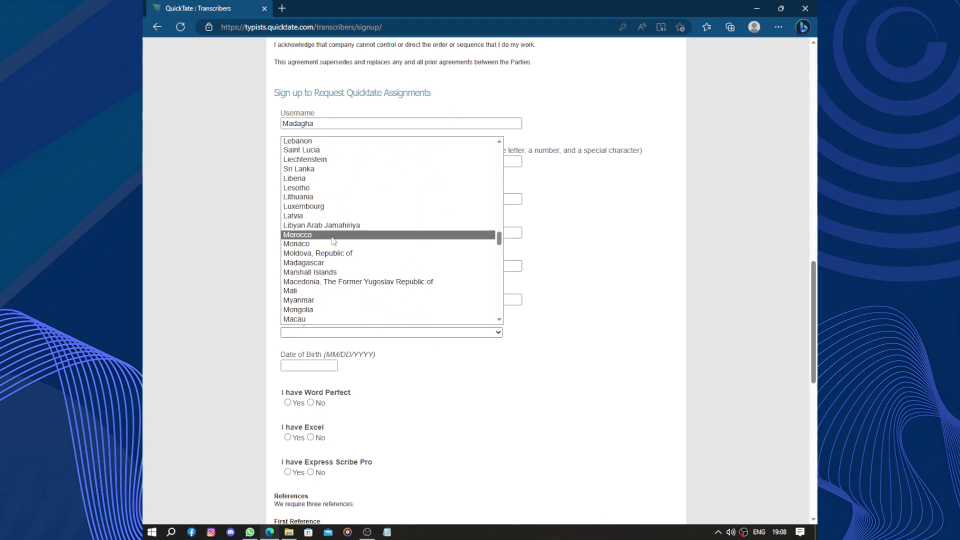
left_click(333, 235)
scroll(331, 241, "down", 2)
left_click(330, 241)
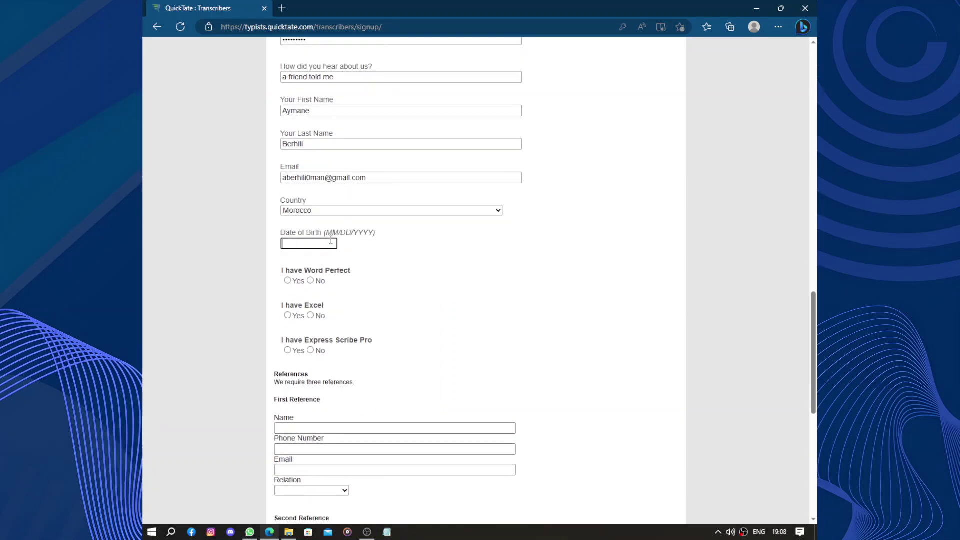
left_click(367, 273)
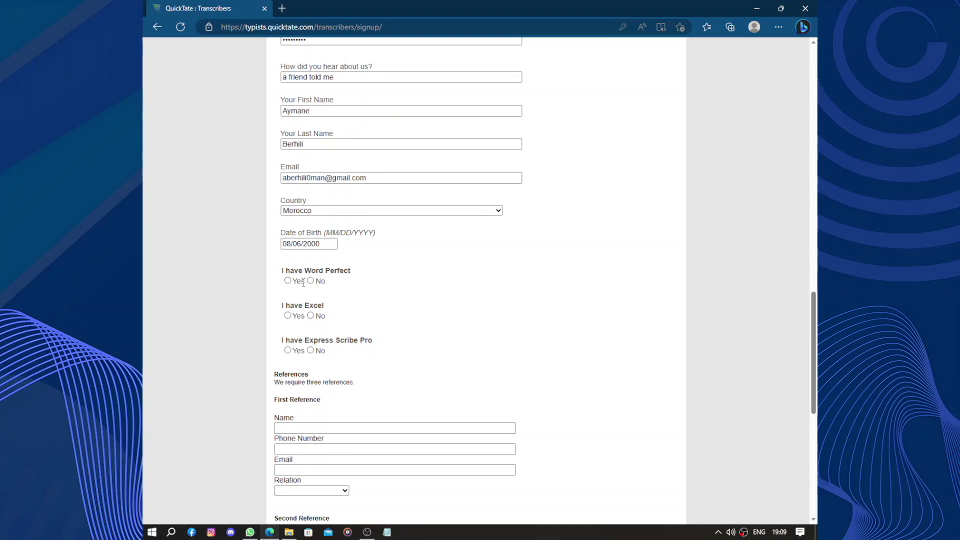
left_click(312, 282)
left_click(315, 352)
scroll(409, 317, "down", 3)
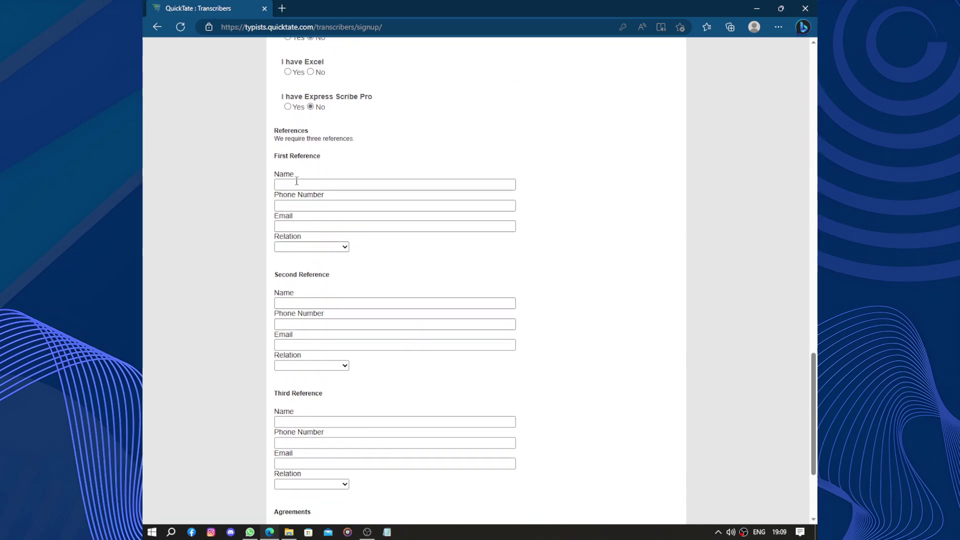
scroll(296, 180, "down", 2)
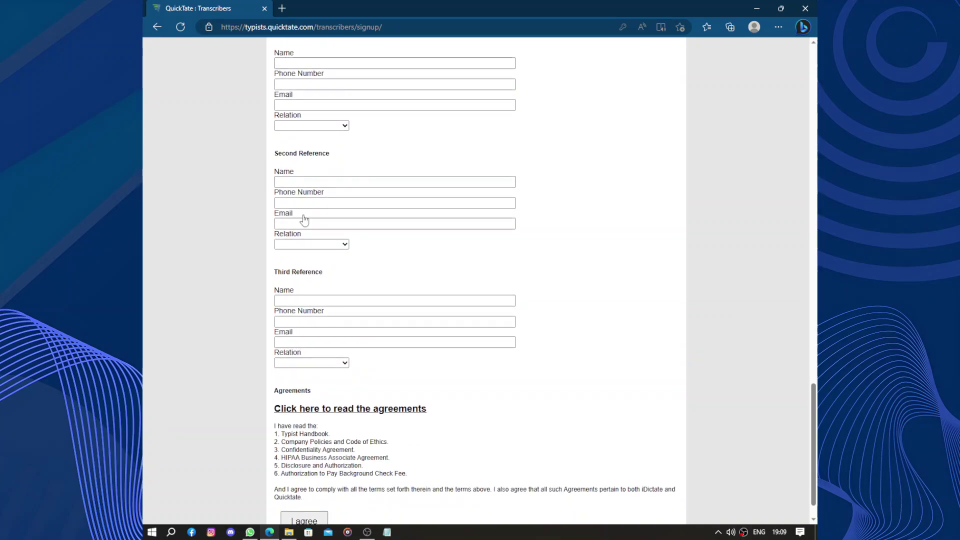
Set the relation for all three references to Personal Friend
left_click(316, 245)
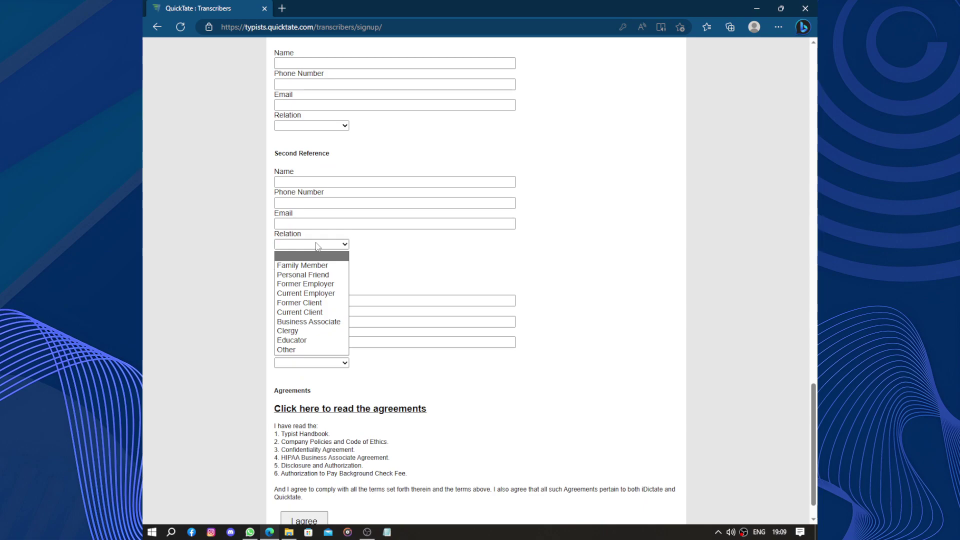
left_click(328, 275)
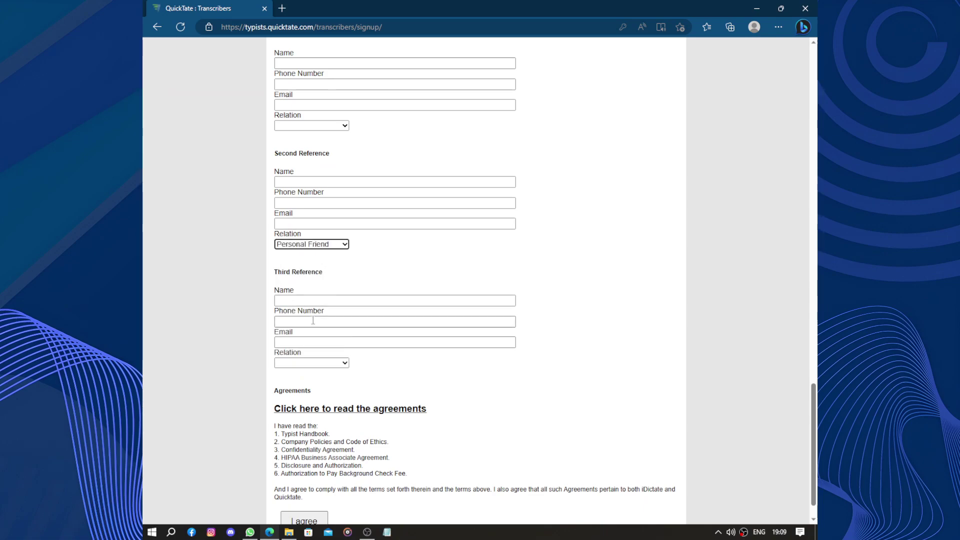
left_click(319, 364)
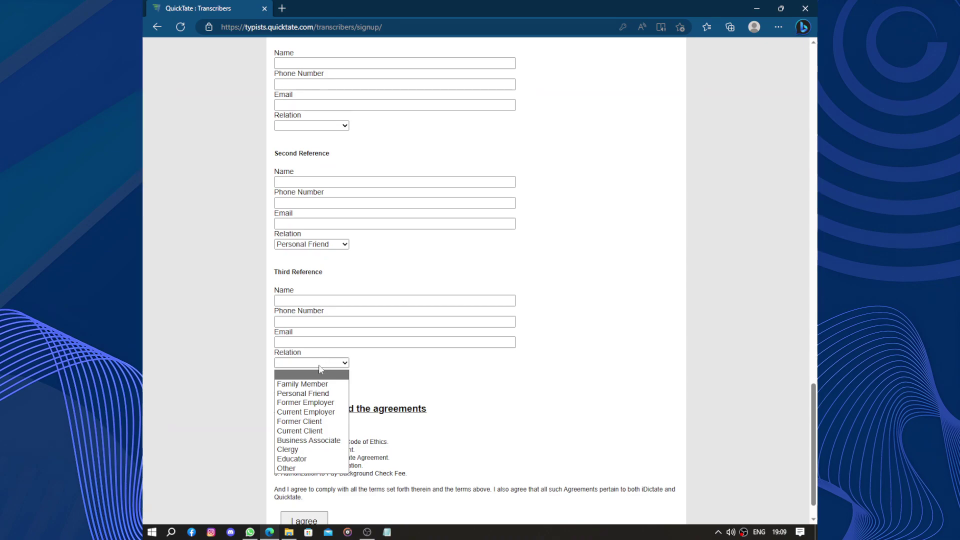
left_click(314, 393)
left_click(336, 128)
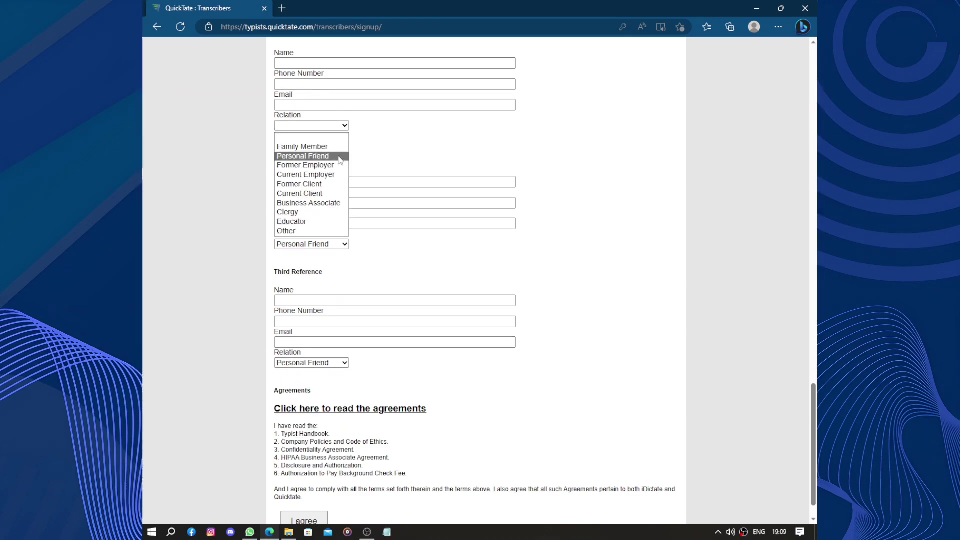
left_click(302, 156)
Autofill the first reference's name, phone and email, plus the second reference's email
left_click(373, 65)
left_click(322, 109)
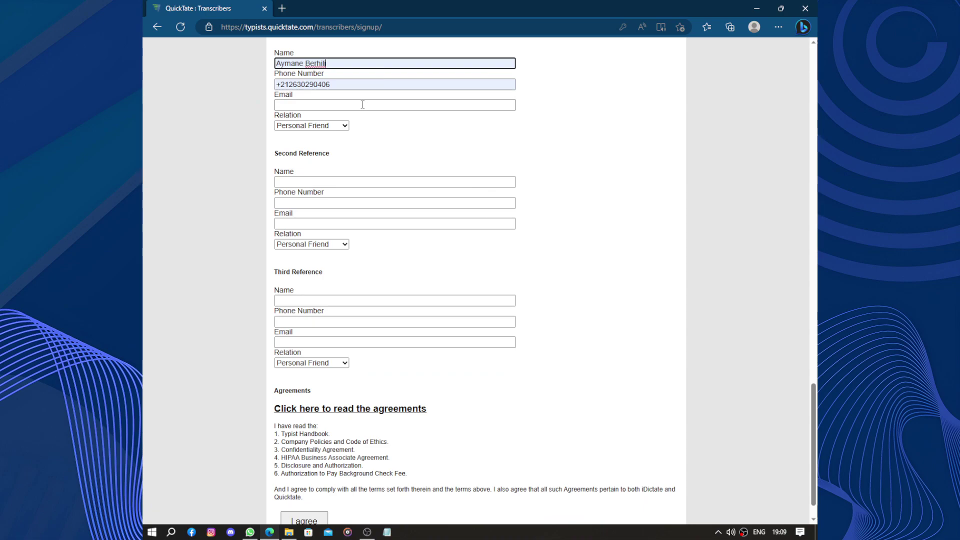
left_click(363, 106)
left_click(333, 189)
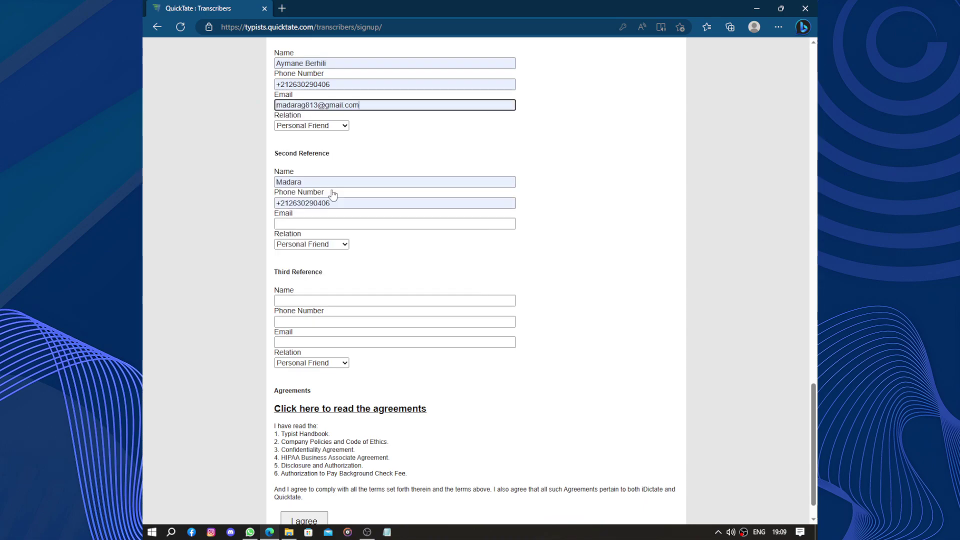
left_click(330, 223)
left_click(321, 349)
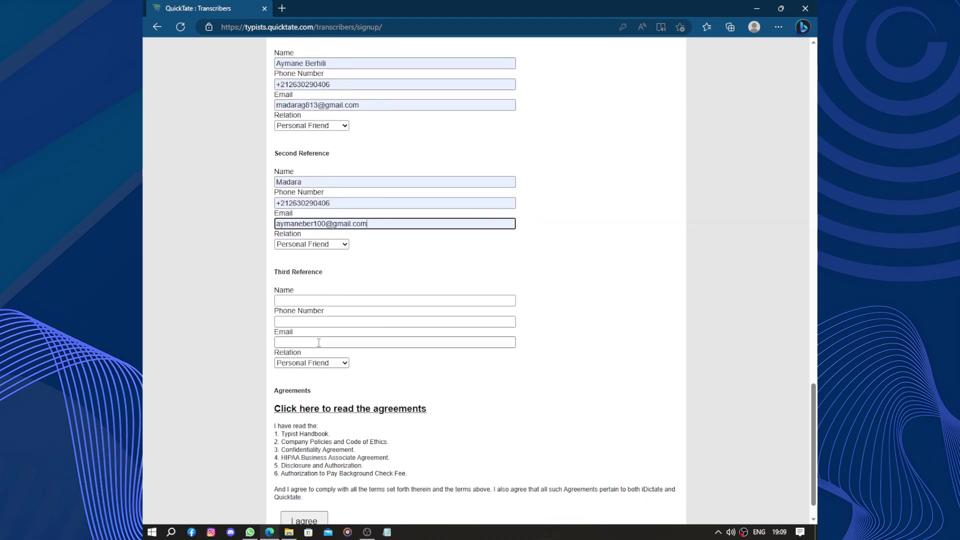
Autofill the third reference's email, name and phone, then select its name for retyping
left_click(321, 342)
scroll(323, 316, "down", 1)
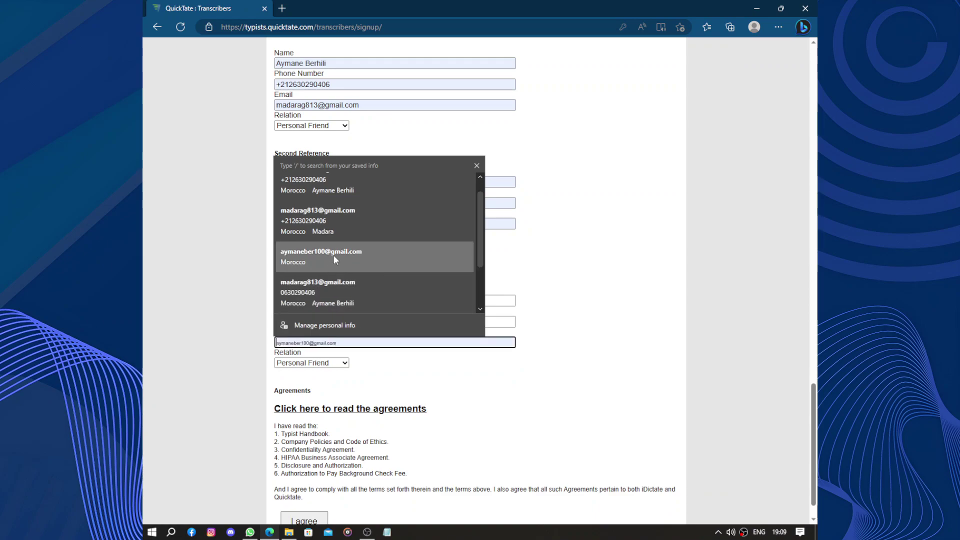
scroll(338, 243, "up", 1)
scroll(338, 244, "down", 2)
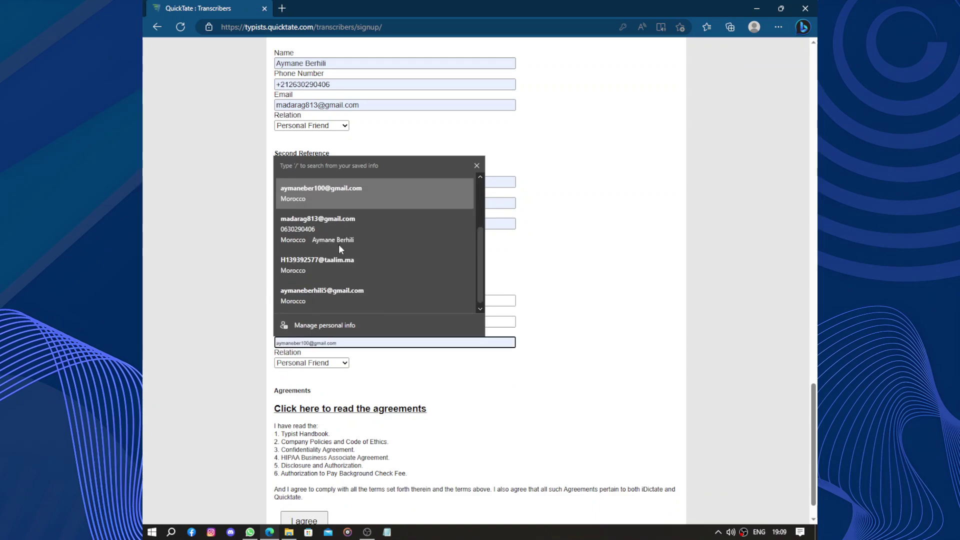
left_click(327, 293)
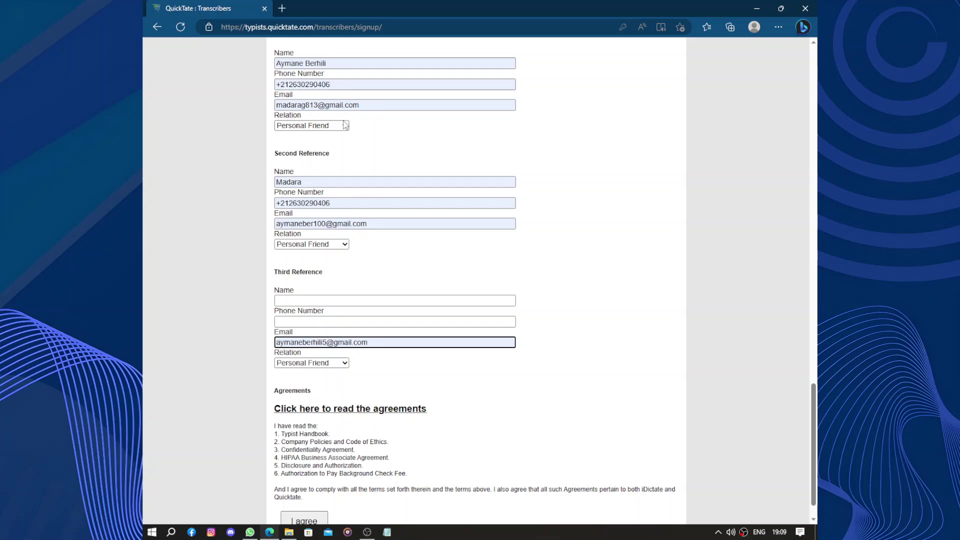
left_click(338, 301)
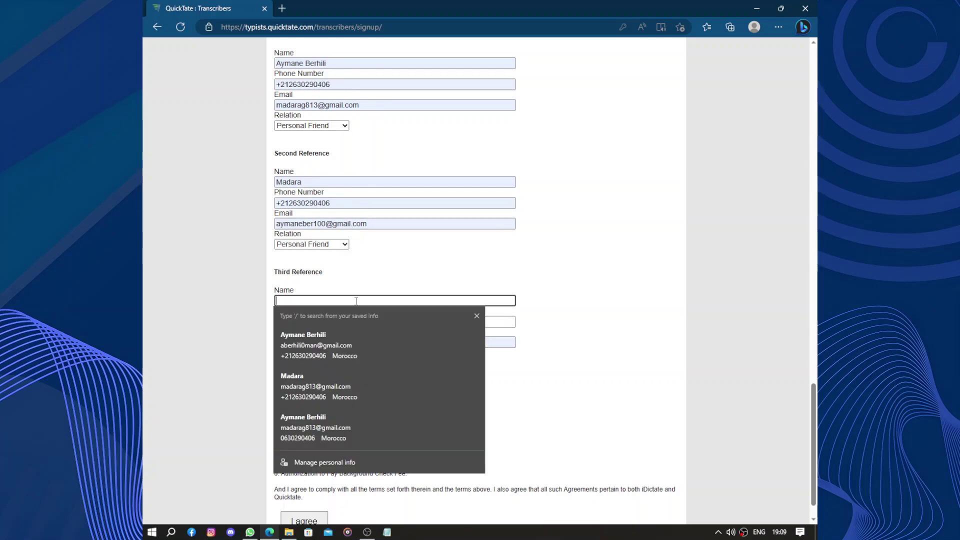
left_click(323, 343)
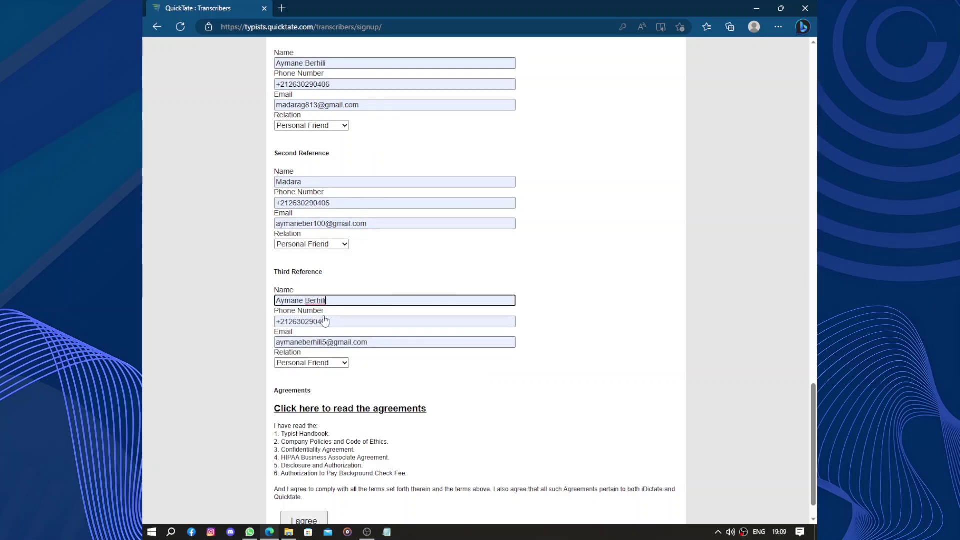
left_click_drag(326, 301, 234, 304)
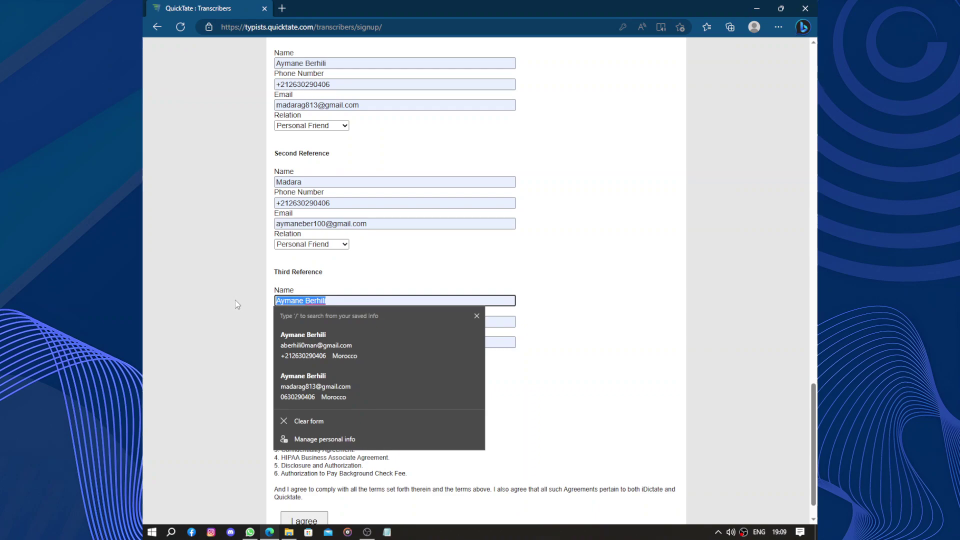
type("hhhhhh h")
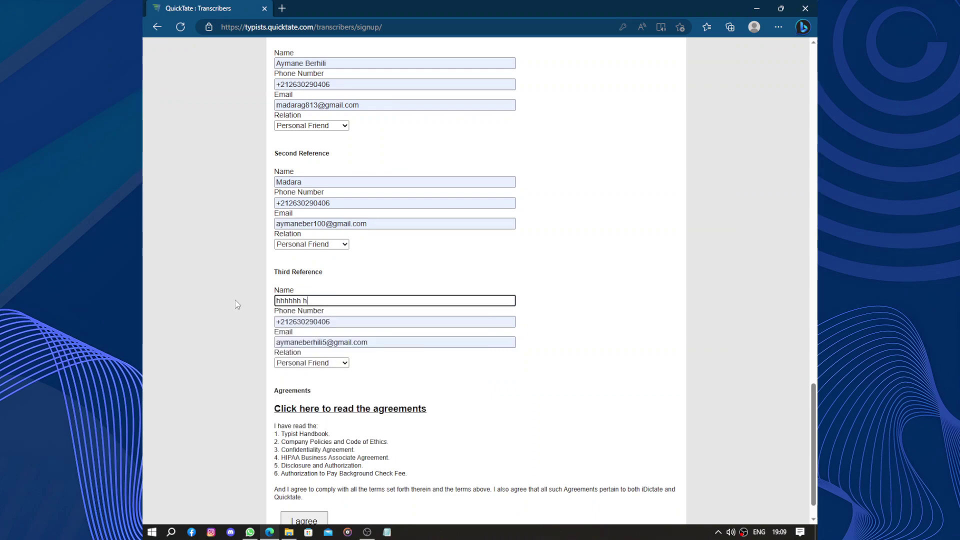
type("hhhhhh")
scroll(553, 239, "down", 1)
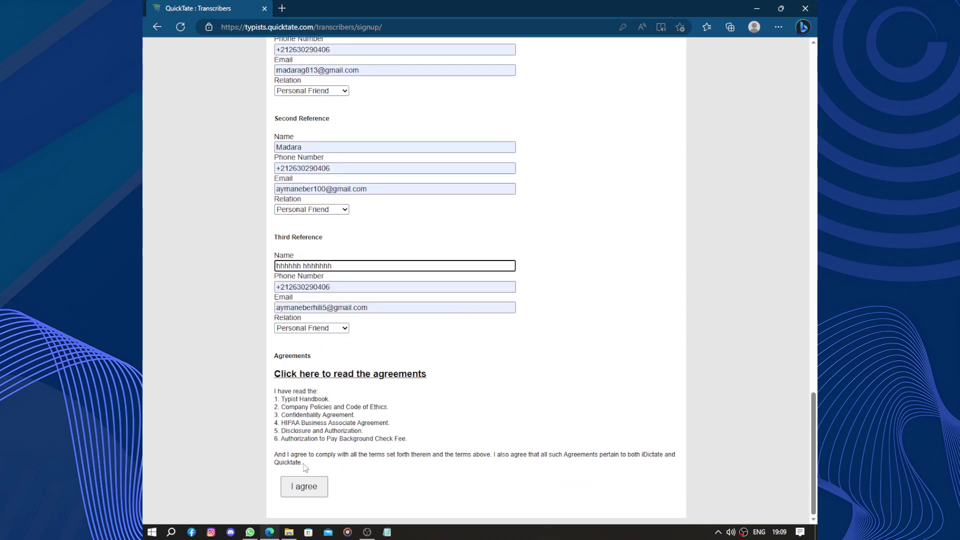
Submit the signup with I agree, then select the rejected password to replace it
left_click(303, 486)
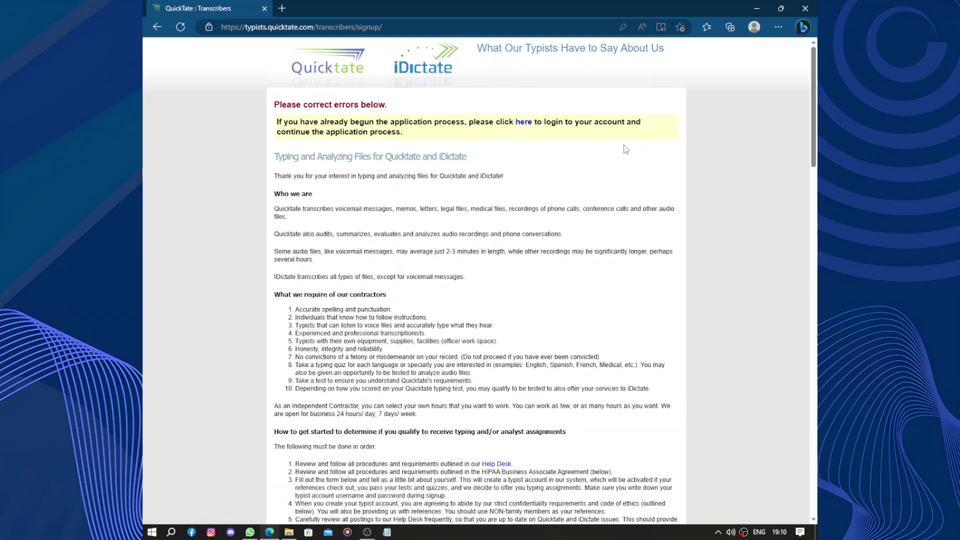
scroll(361, 230, "down", 8)
scroll(361, 231, "down", 2)
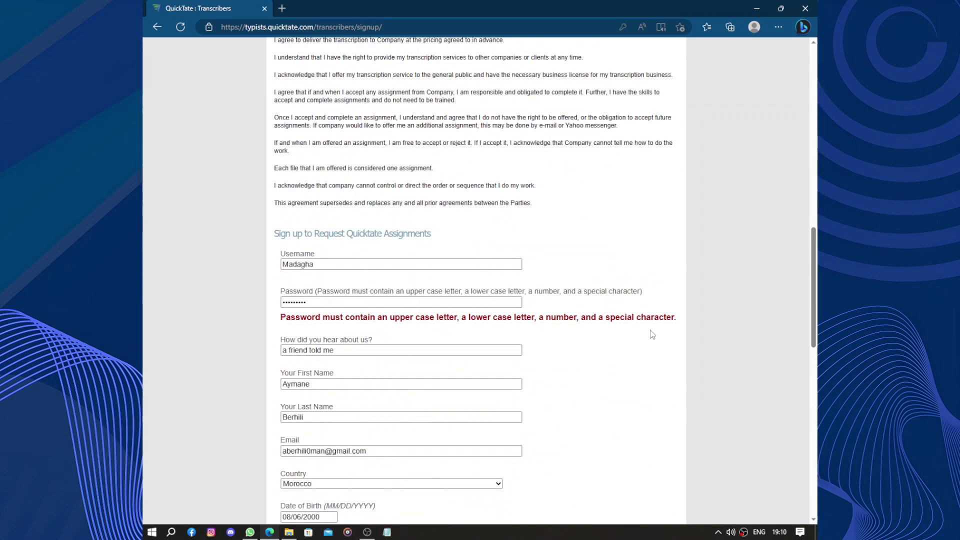
left_click_drag(355, 302, 181, 305)
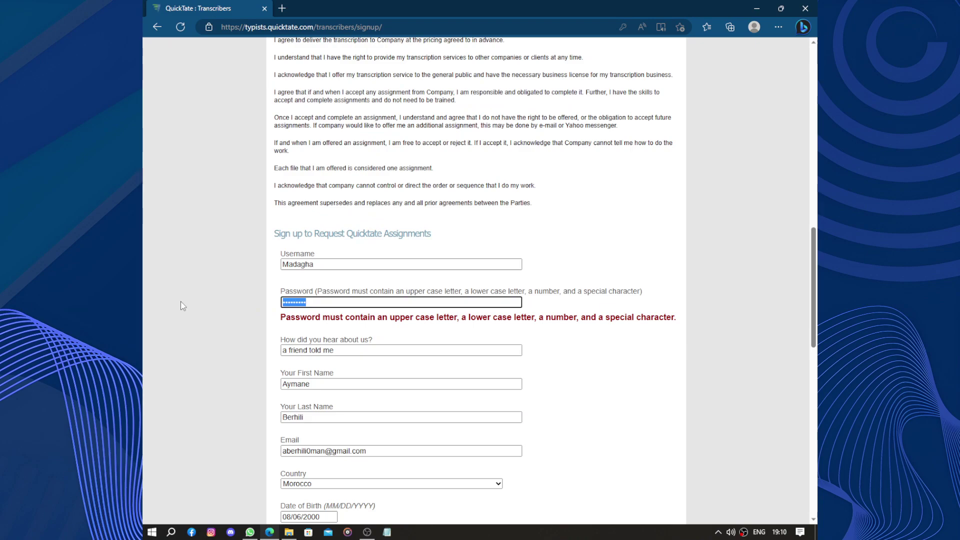
left_click(341, 301)
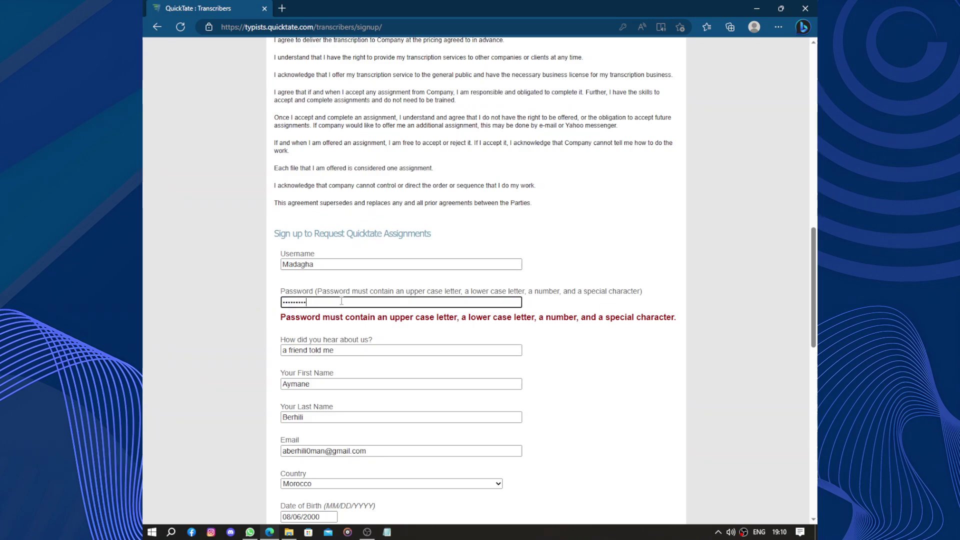
scroll(341, 301, "down", 10)
scroll(340, 304, "down", 2)
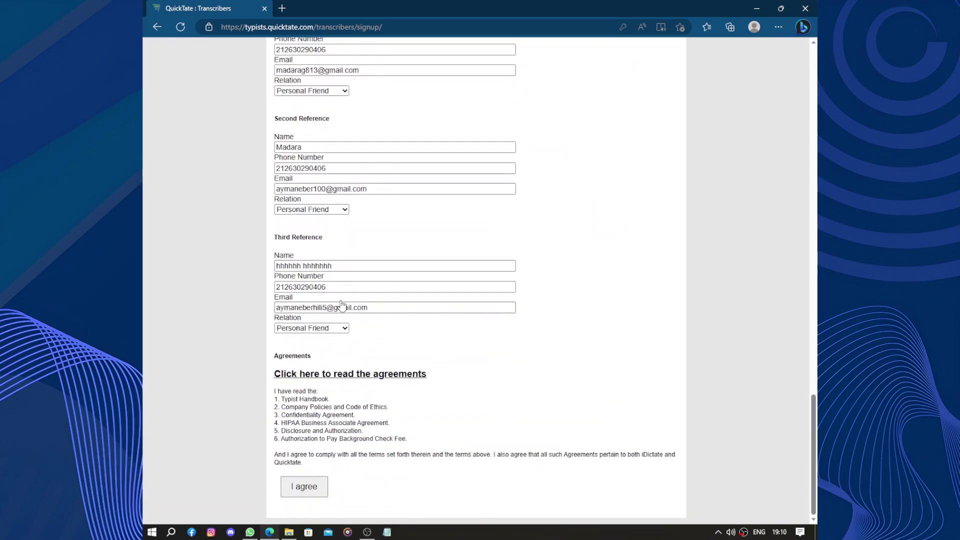
Resubmit the application with the corrected password and dismiss the saved-password notice
left_click(300, 492)
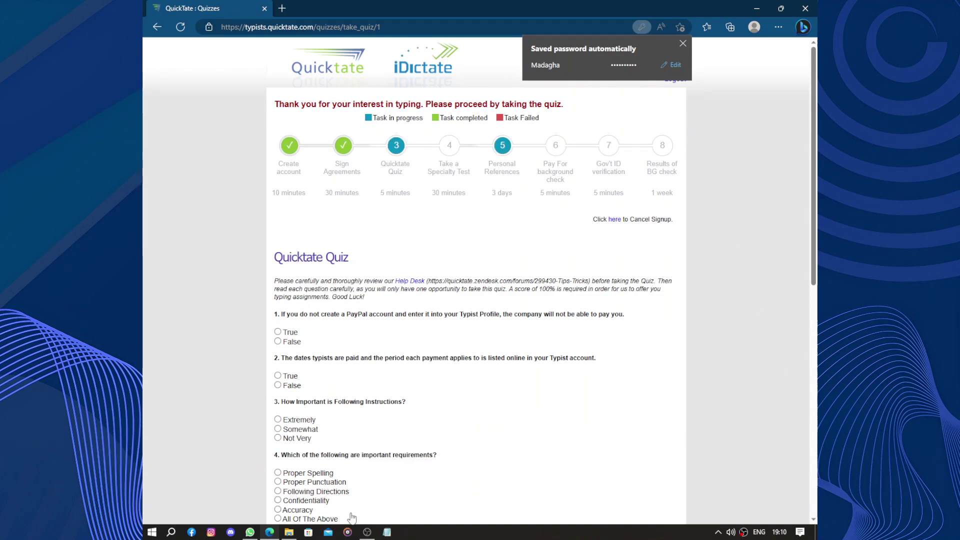
scroll(461, 391, "down", 3)
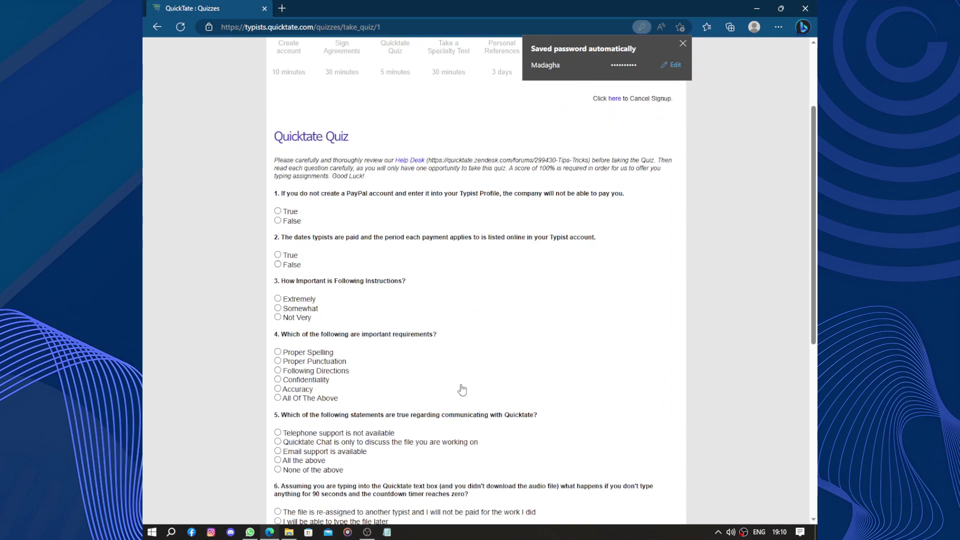
scroll(460, 389, "down", 3)
scroll(461, 389, "up", 1)
scroll(461, 389, "down", 1)
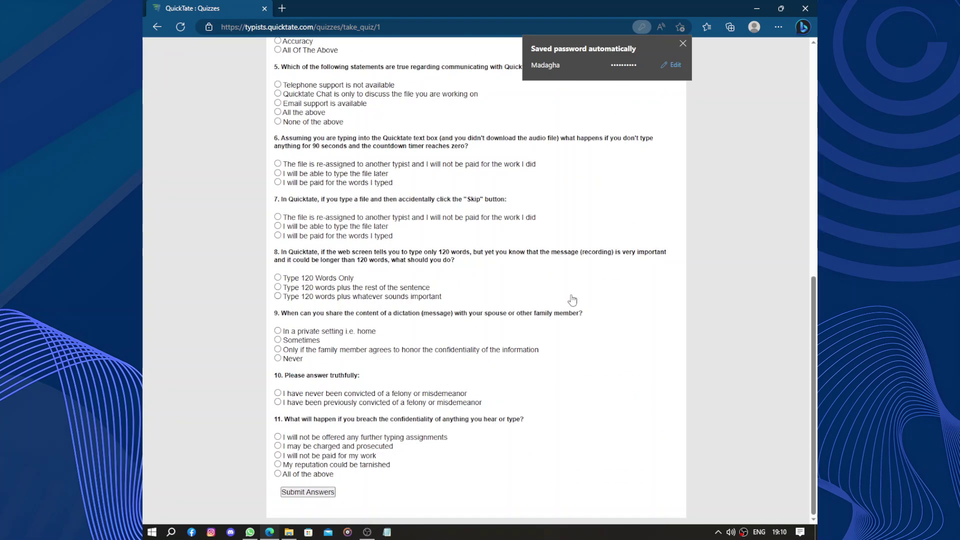
scroll(572, 300, "up", 1)
scroll(572, 300, "up", 1)
scroll(572, 300, "up", 1)
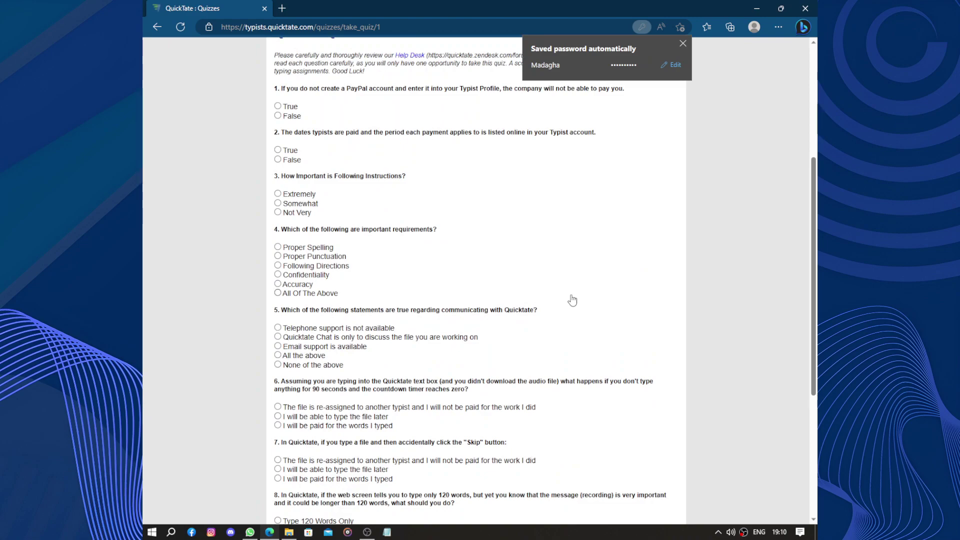
left_click(683, 43)
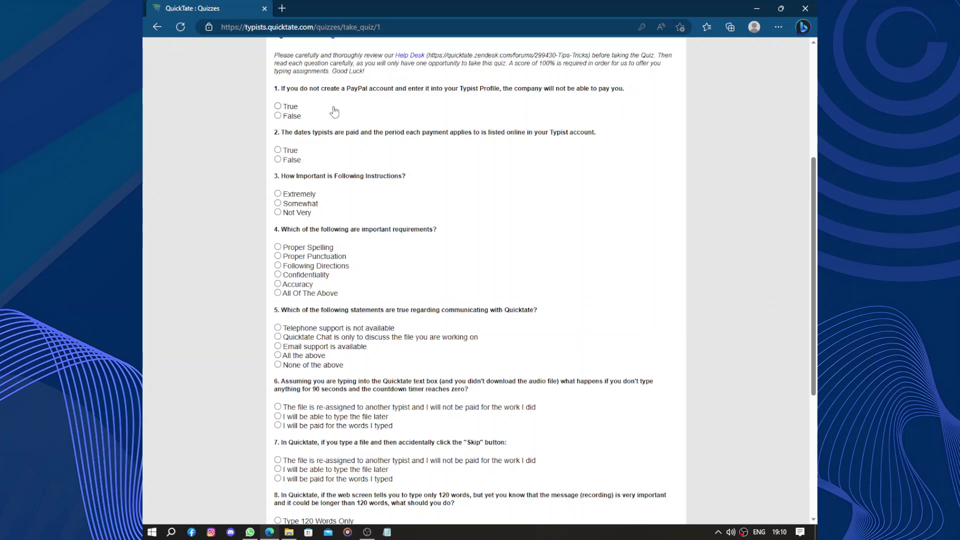
scroll(338, 109, "up", 2)
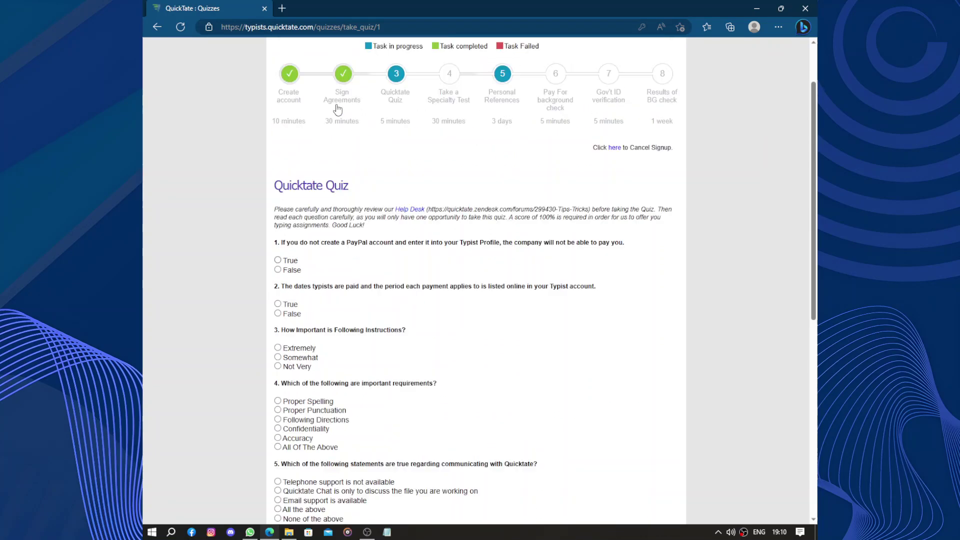
scroll(338, 110, "down", 1)
scroll(337, 109, "down", 2)
scroll(338, 110, "up", 2)
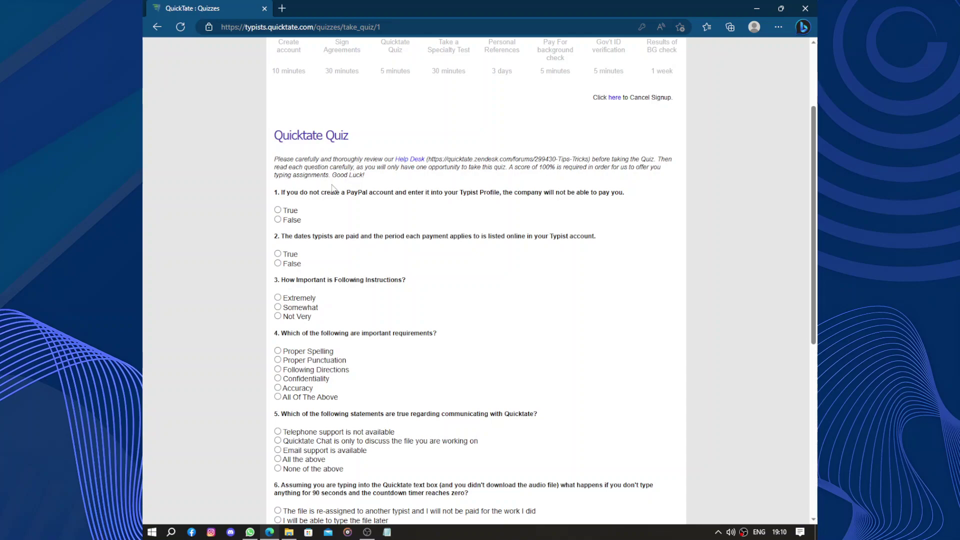
Answer Q1 False, Q2 True, Q3 Extremely, Q4 All Of The Above, Q5 chat-only statement
left_click(278, 219)
left_click(279, 255)
scroll(455, 247, "down", 2)
scroll(456, 253, "up", 2)
scroll(487, 188, "up", 2)
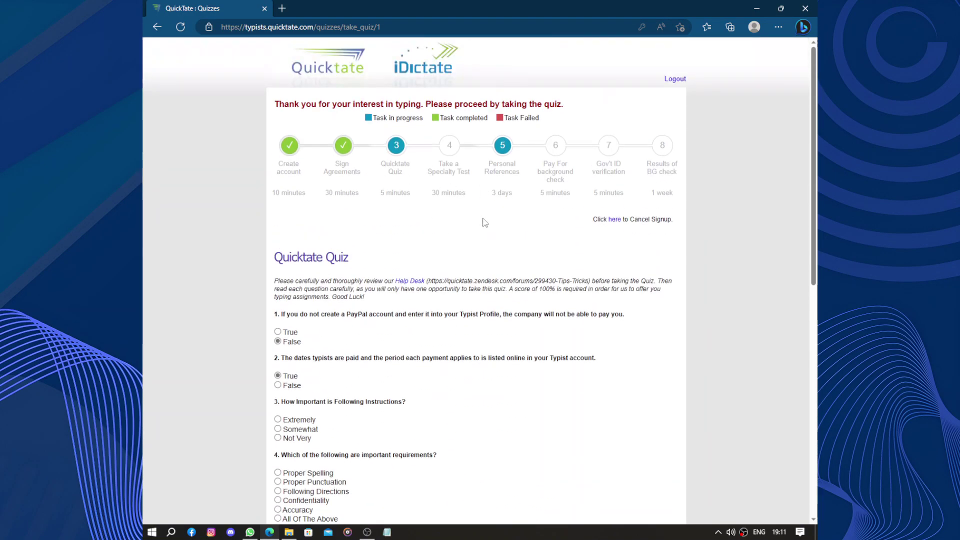
scroll(484, 222, "down", 3)
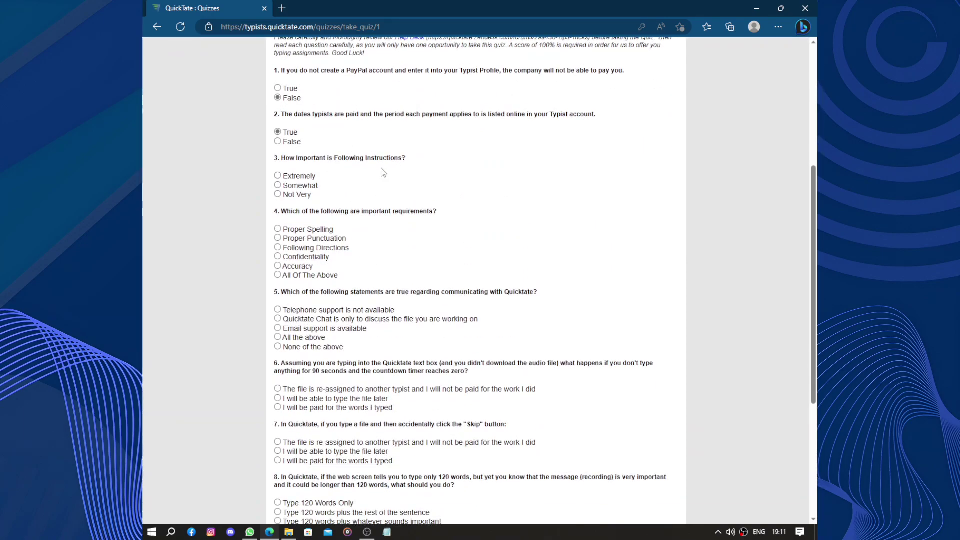
left_click(277, 176)
left_click(278, 276)
scroll(463, 251, "down", 2)
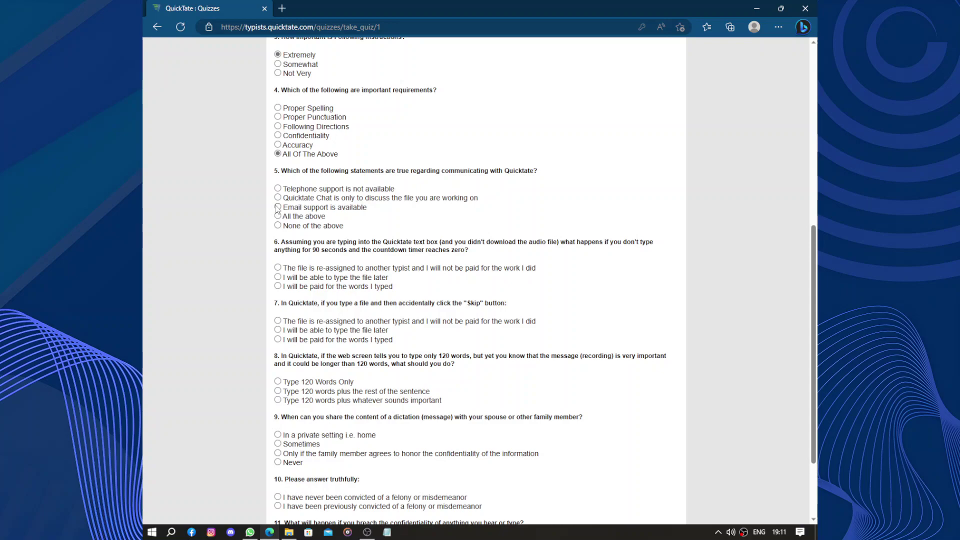
left_click(279, 207)
scroll(557, 204, "down", 3)
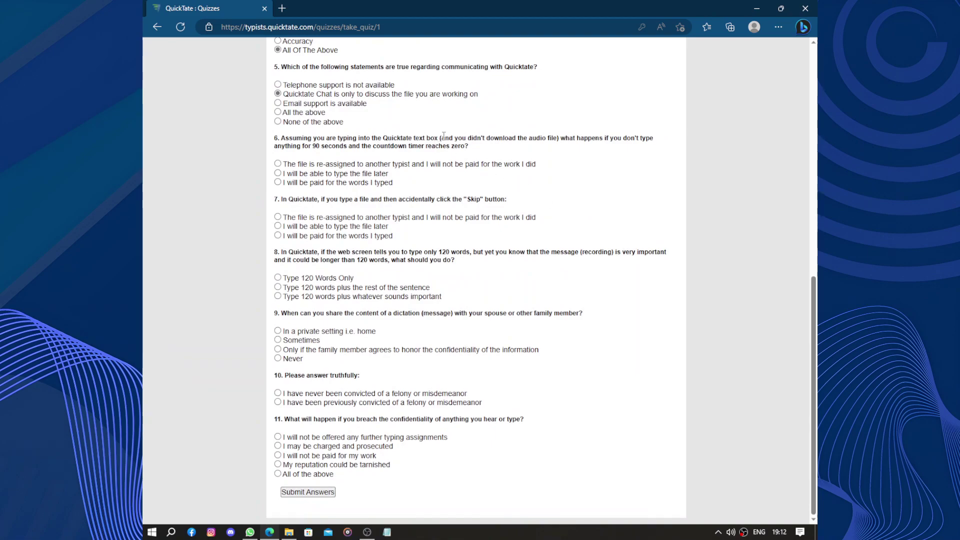
Answer Q6 'the file is re-assigned' and Q7 'paid for the words I typed'
left_click_drag(443, 137, 561, 143)
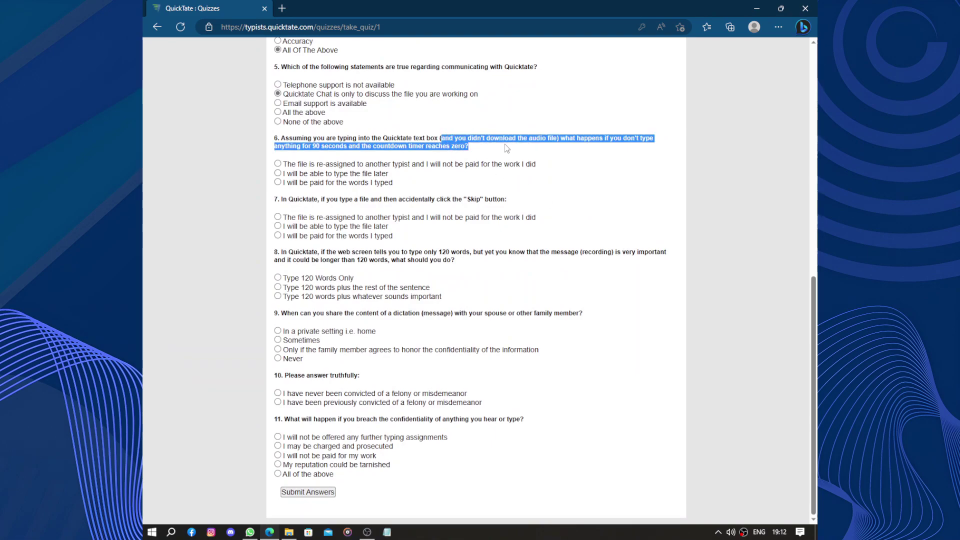
left_click(563, 153)
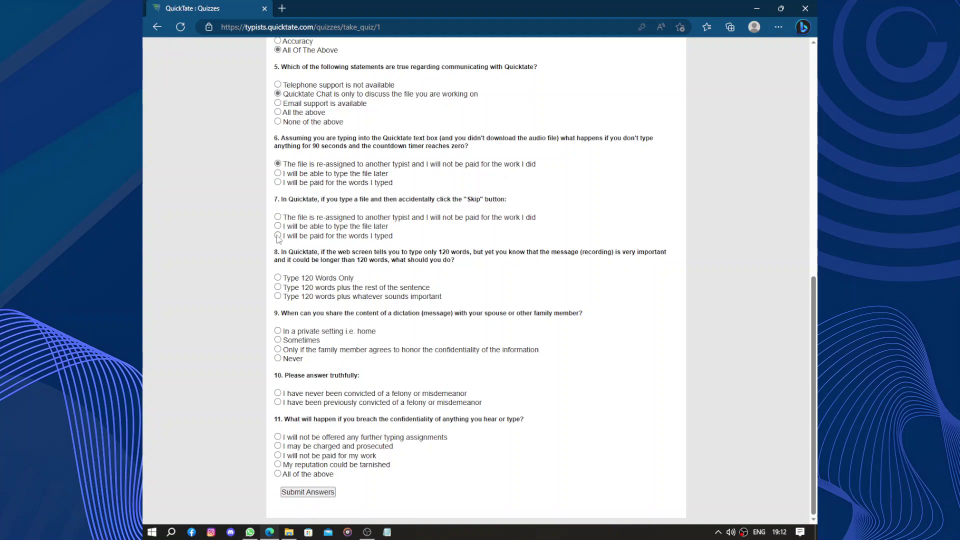
left_click(278, 236)
double_click(442, 252)
left_click(465, 269)
Answer Q8 'type whatever sounds important', Q9 'in a private setting', Q10 'never convicted'
left_click(278, 296)
left_click(277, 332)
left_click(278, 393)
left_click_drag(467, 395, 429, 396)
left_click(634, 382)
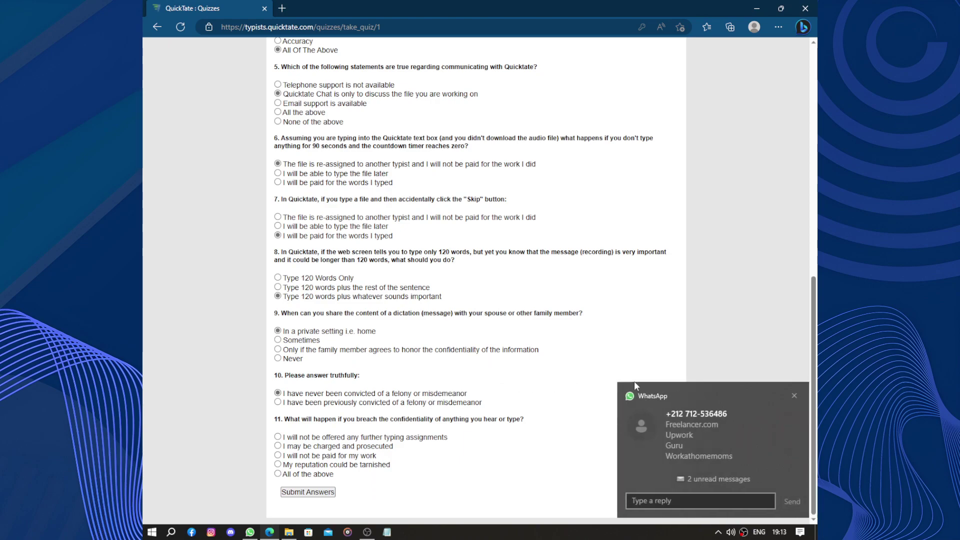
Dismiss the WhatsApp notification and answer Q11 with All of the above
left_click(795, 396)
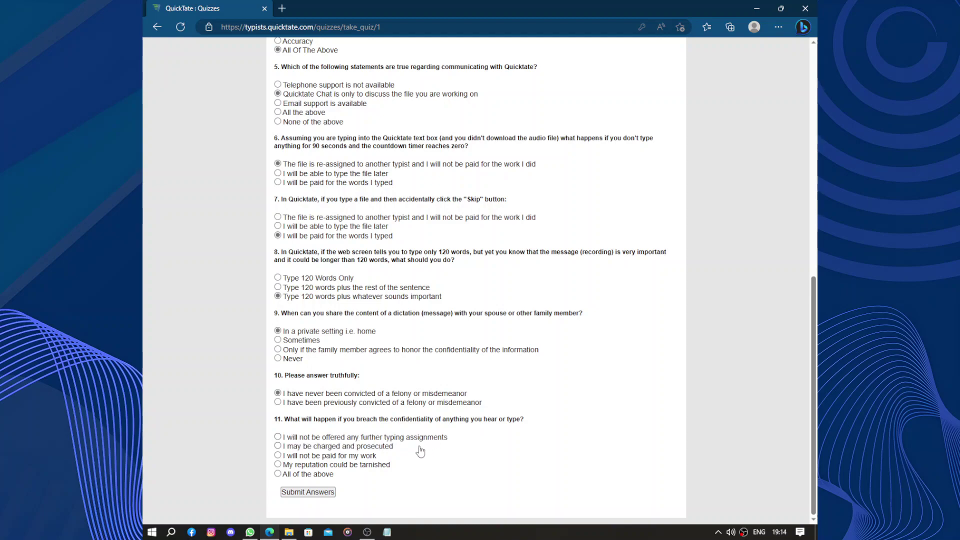
left_click(278, 446)
left_click(278, 474)
Submit the quiz answers, then bring up the Back-button history after the 502 error
left_click(314, 493)
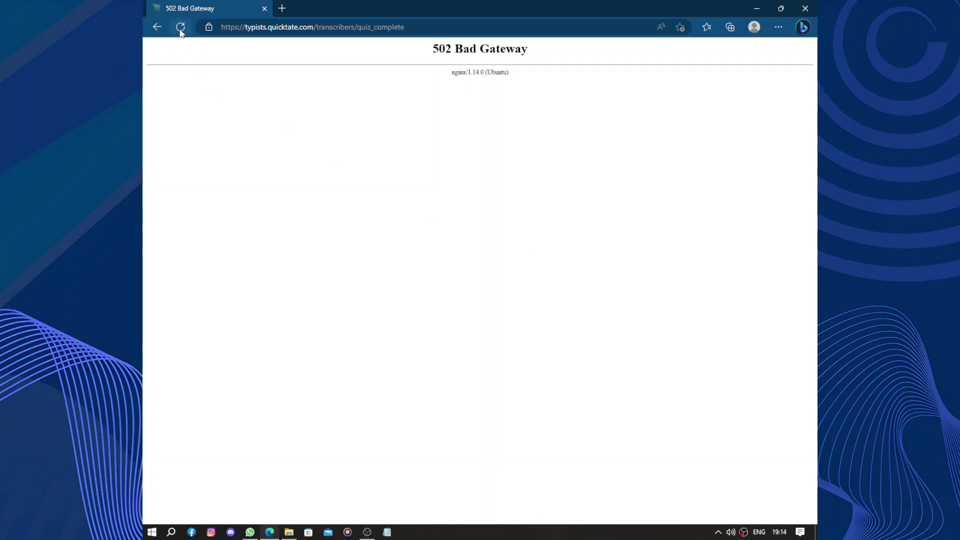
right_click(158, 27)
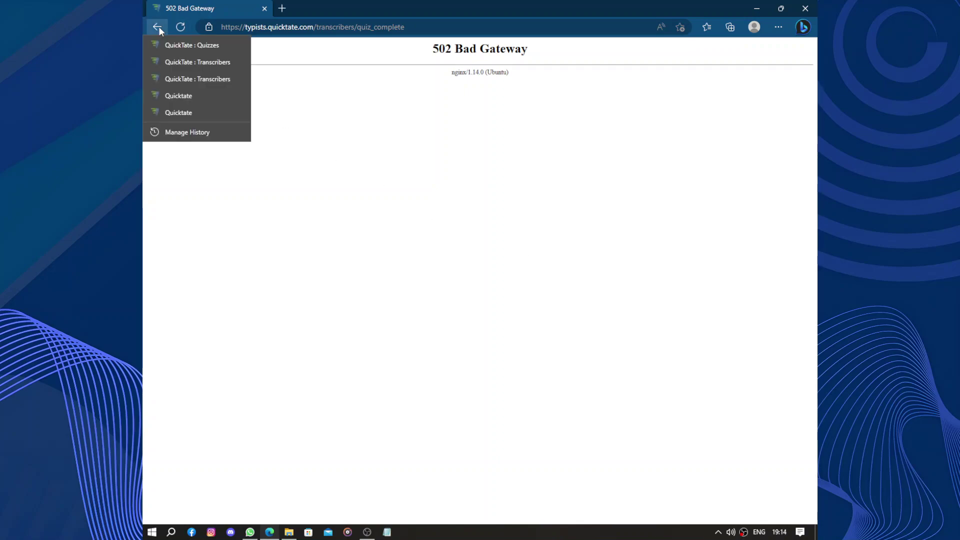
Leave the 502 error page by picking 'Quicktate' from the Back history list
left_click(173, 111)
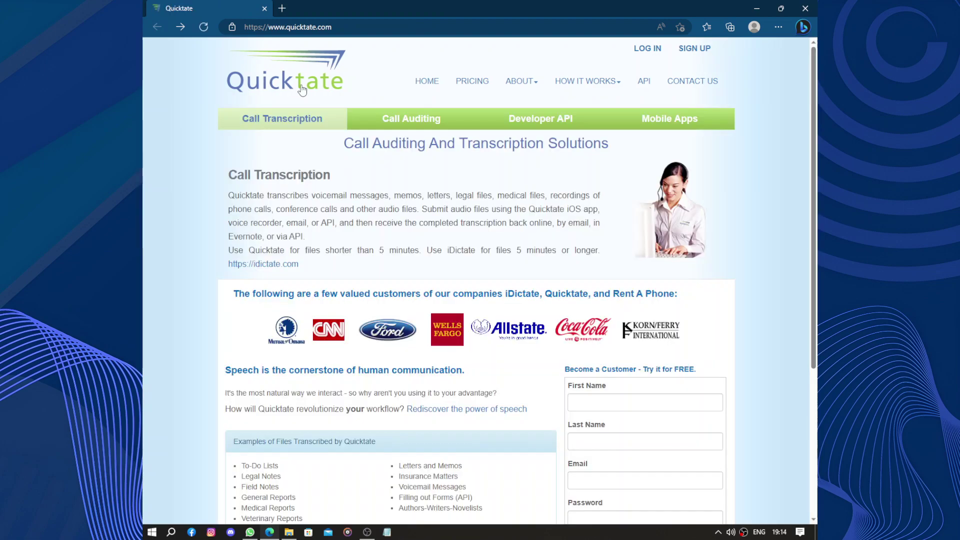